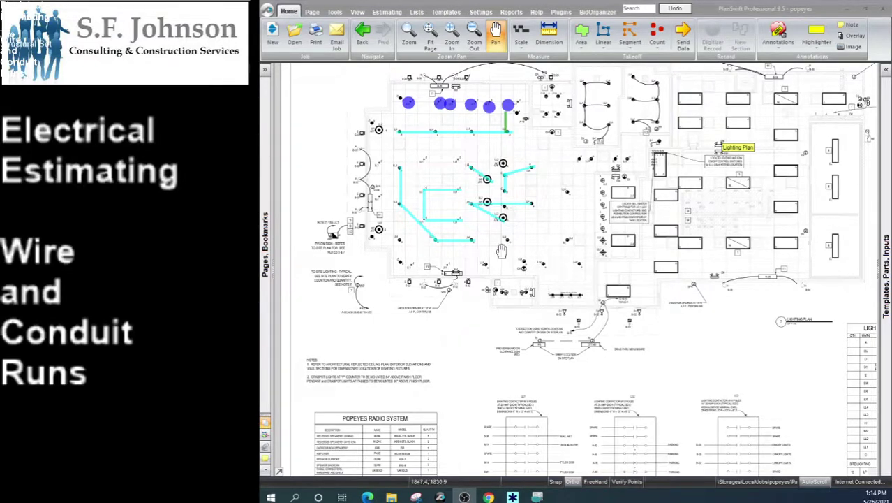
Step: Zoom in and out across the lighting plan to review the traced cyan wire runs
scroll(415, 256, down, 3)
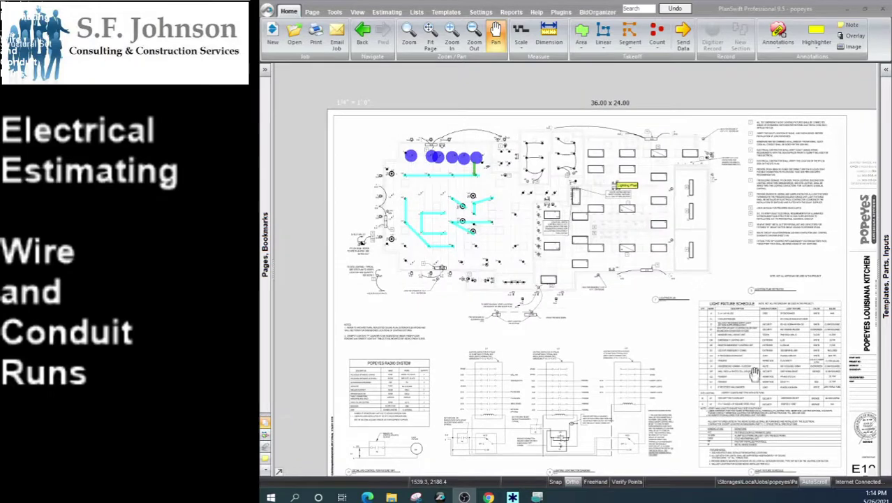
scroll(425, 167, up, 2)
scroll(427, 178, up, 3)
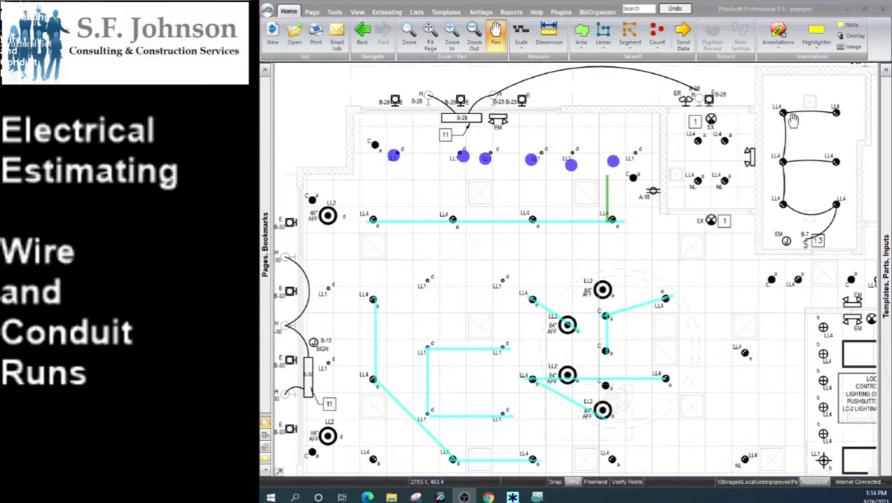
scroll(438, 212, down, 2)
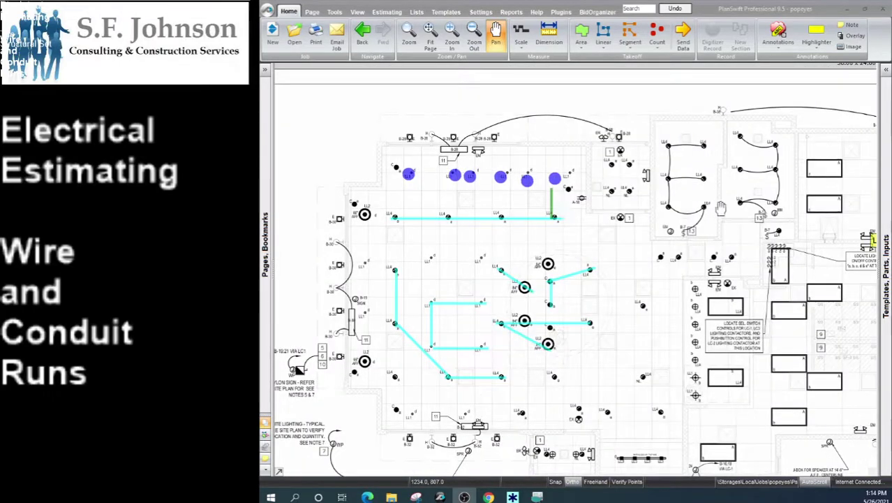
scroll(779, 195, up, 2)
scroll(637, 281, down, 1)
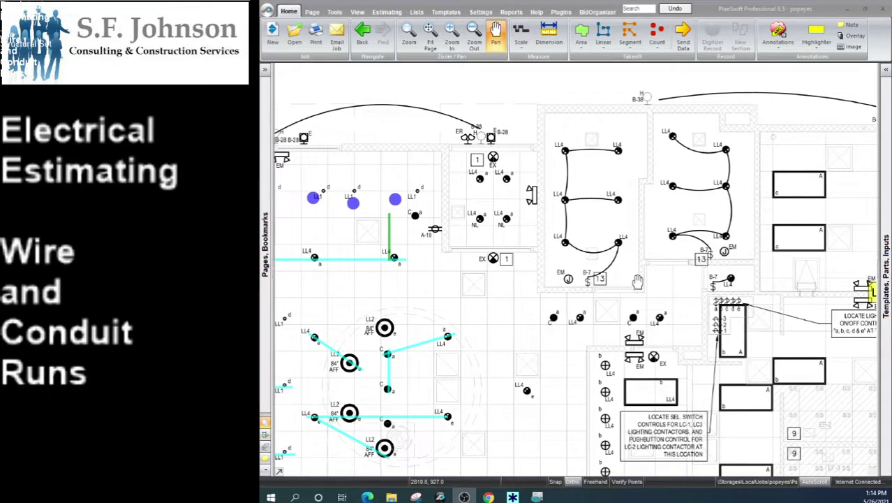
scroll(590, 276, up, 3)
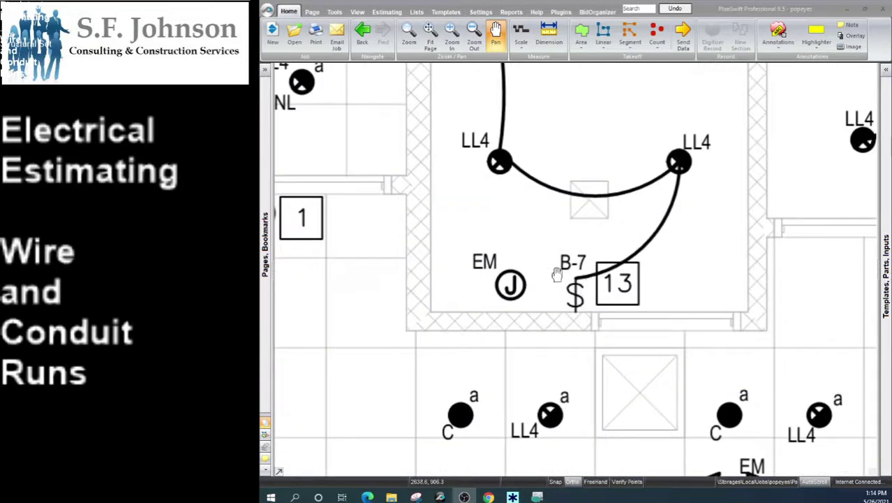
scroll(574, 269, down, 2)
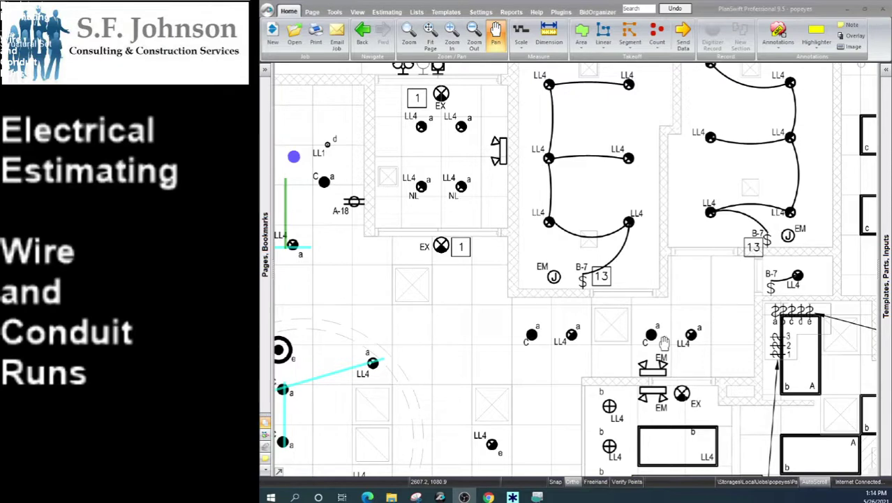
scroll(691, 339, up, 1)
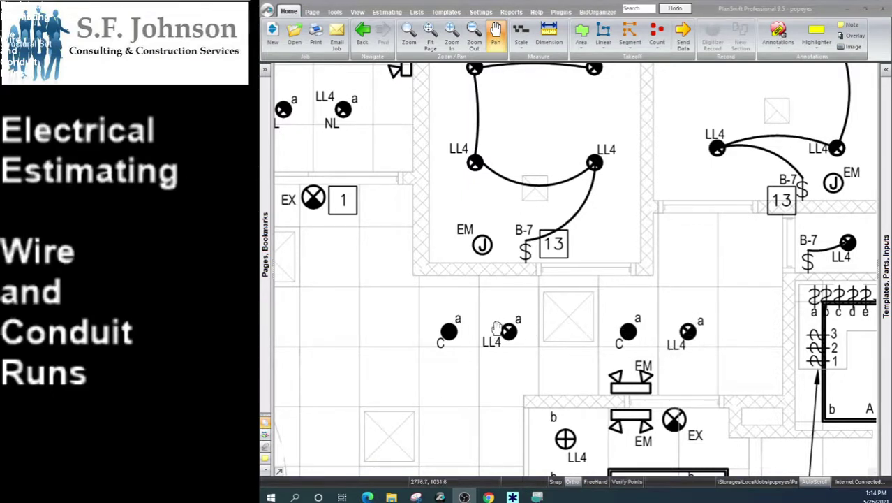
scroll(668, 311, down, 2)
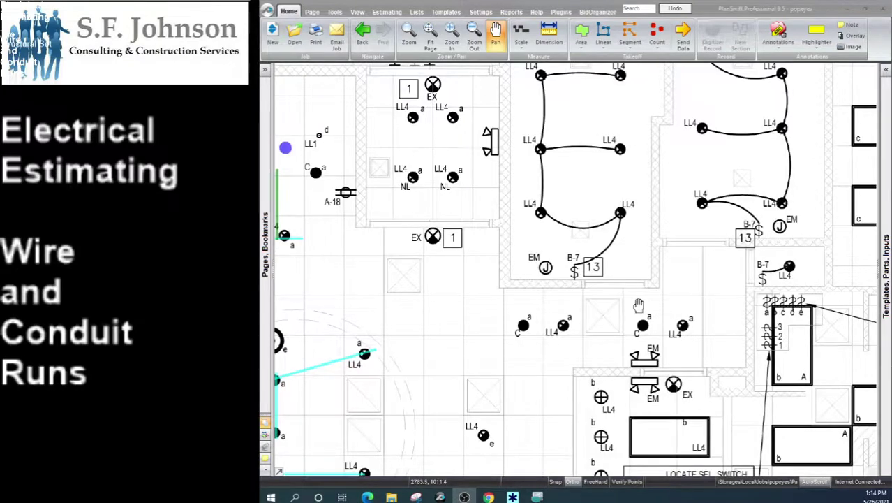
scroll(638, 305, down, 2)
scroll(638, 305, down, 2)
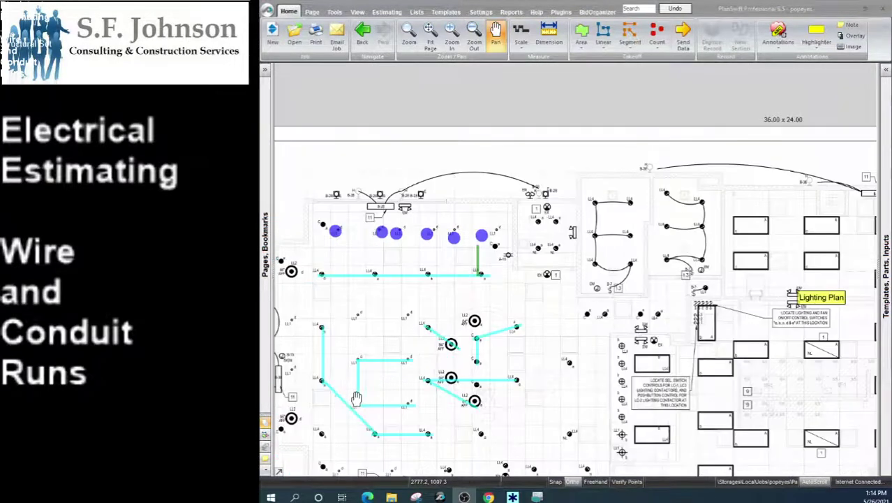
scroll(347, 389, up, 4)
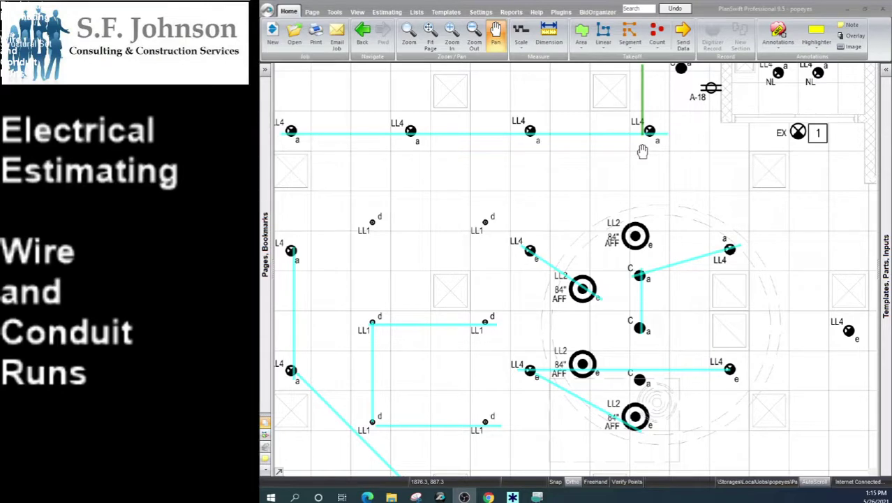
scroll(639, 212, down, 2)
scroll(459, 163, up, 2)
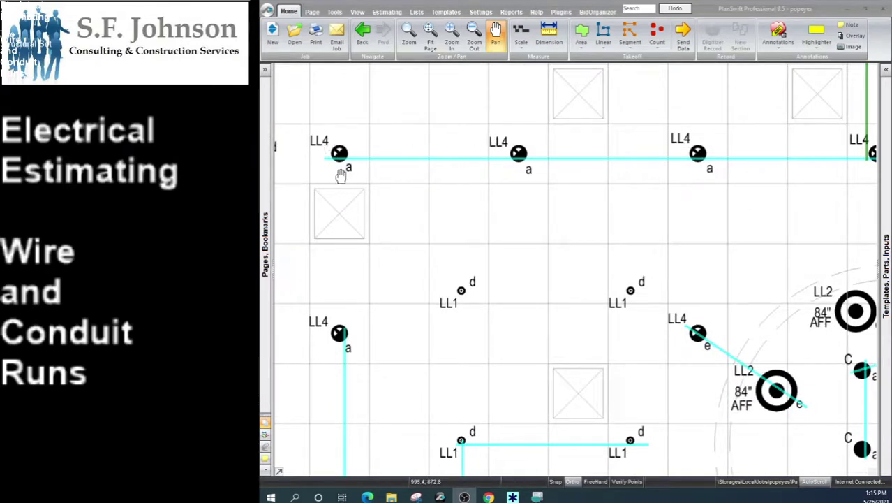
scroll(331, 168, down, 1)
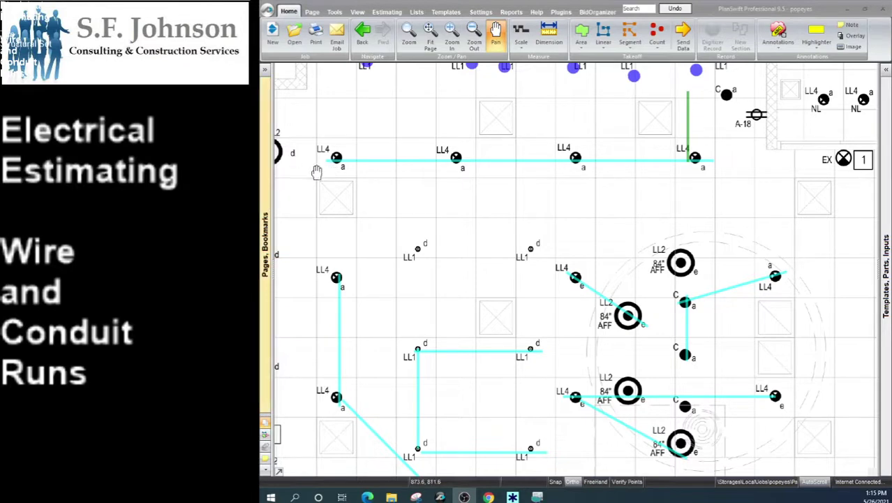
scroll(366, 194, down, 1)
scroll(506, 252, down, 1)
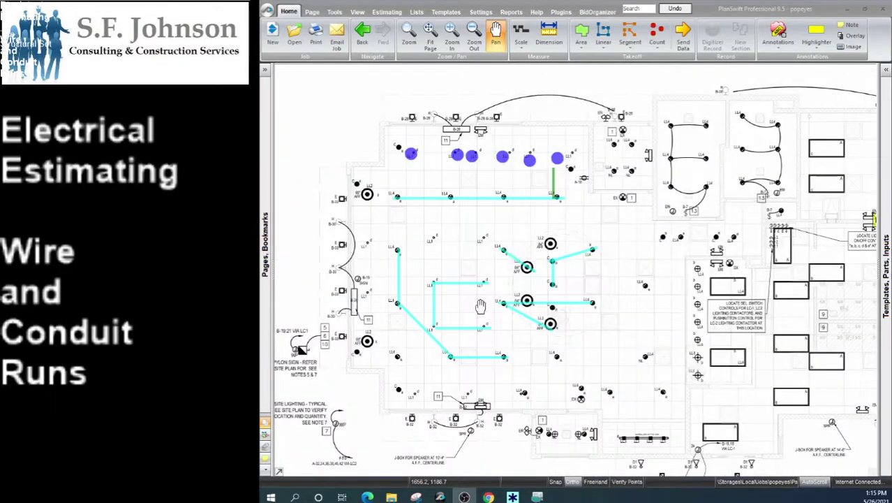
scroll(322, 304, up, 1)
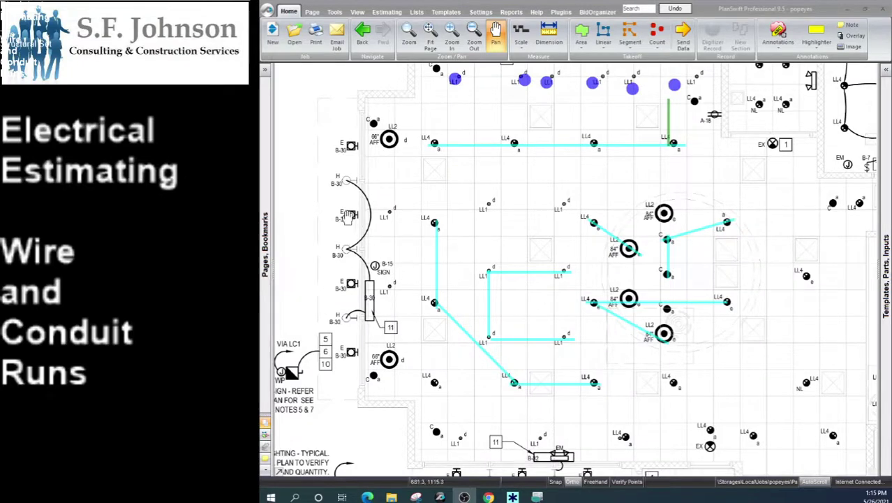
scroll(379, 231, down, 1)
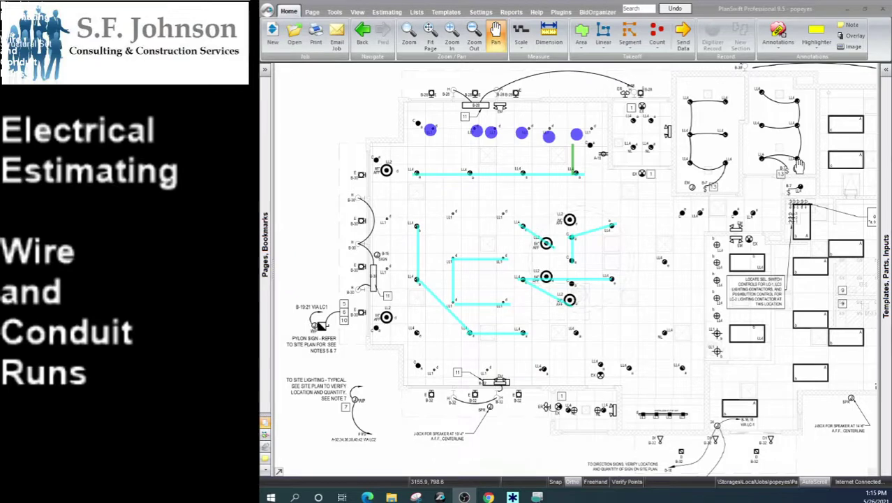
scroll(449, 228, up, 3)
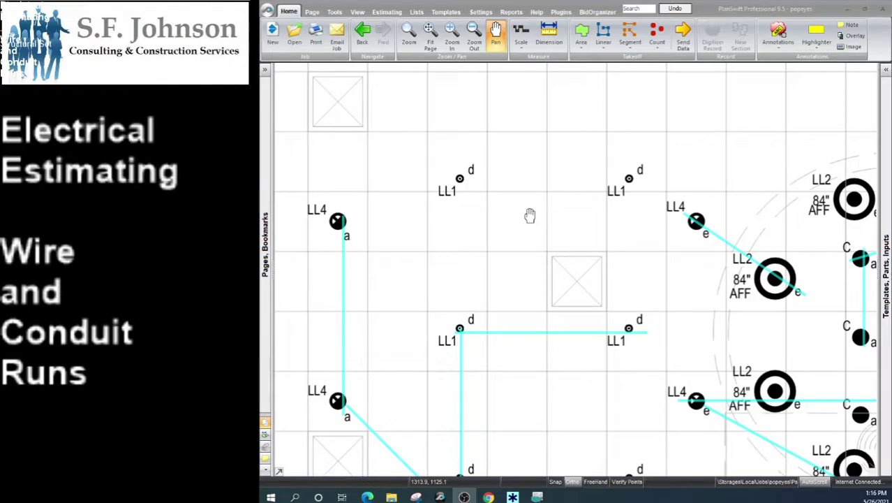
scroll(369, 198, down, 2)
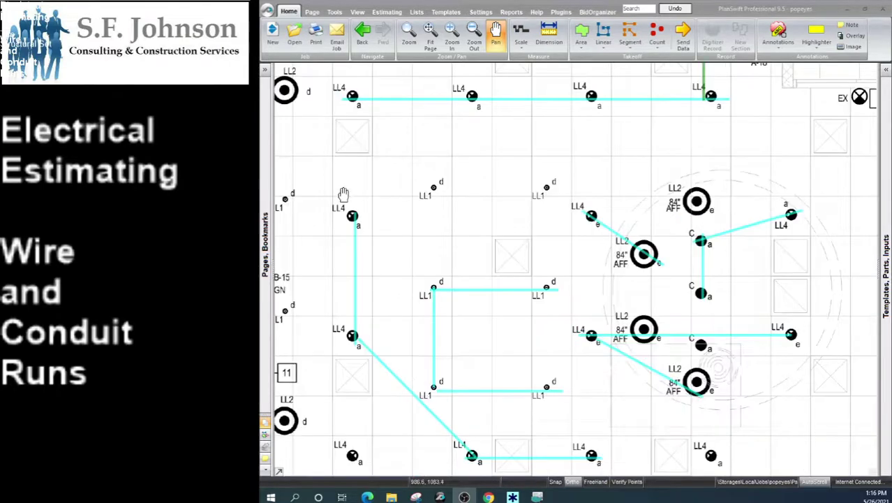
scroll(373, 267, down, 1)
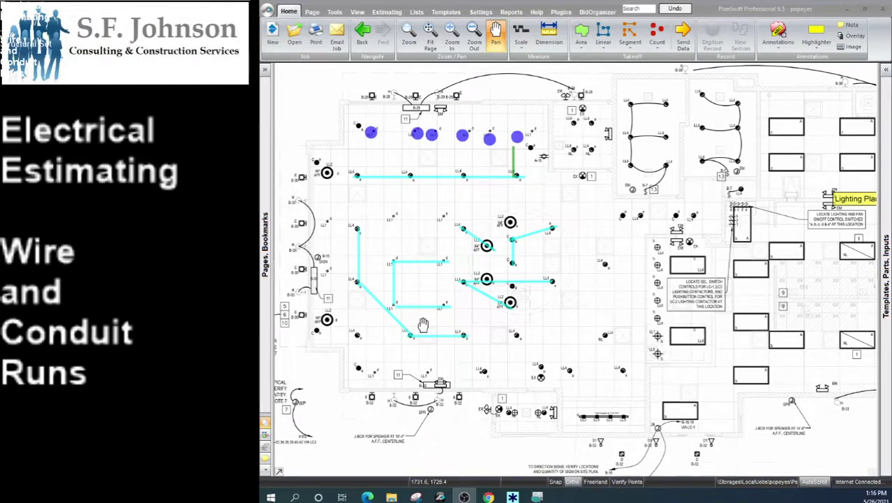
scroll(423, 325, down, 1)
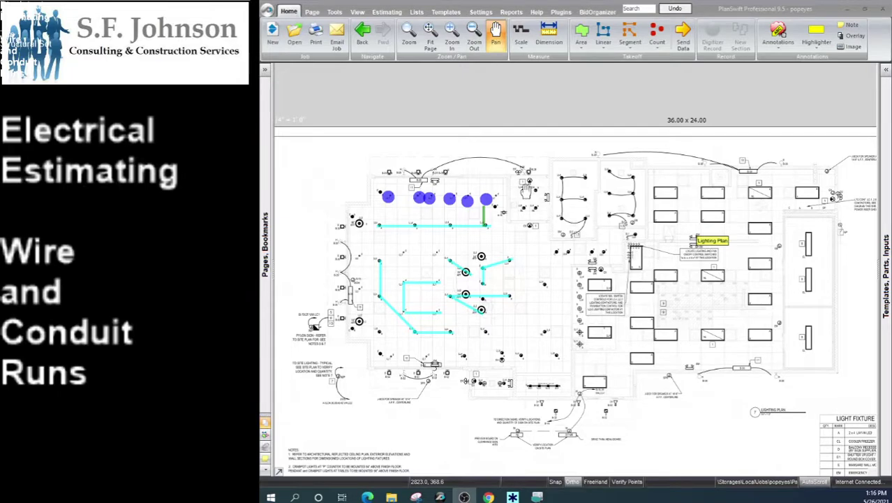
scroll(569, 178, up, 3)
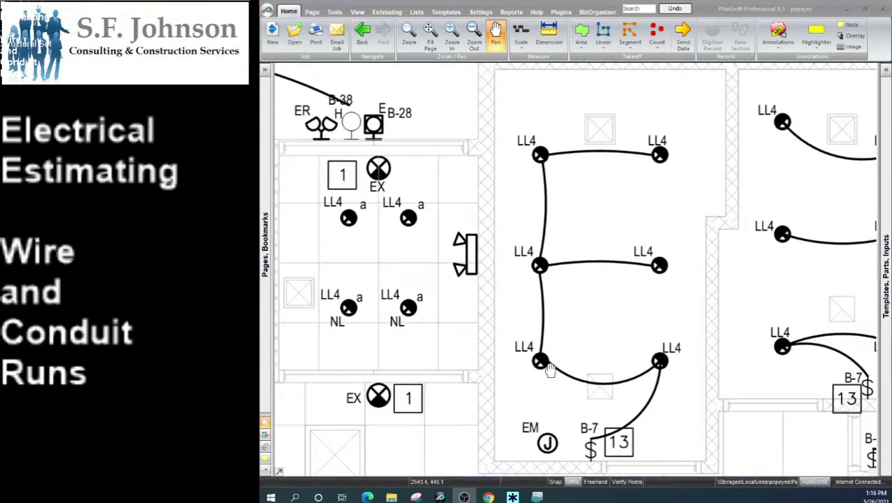
scroll(585, 283, down, 3)
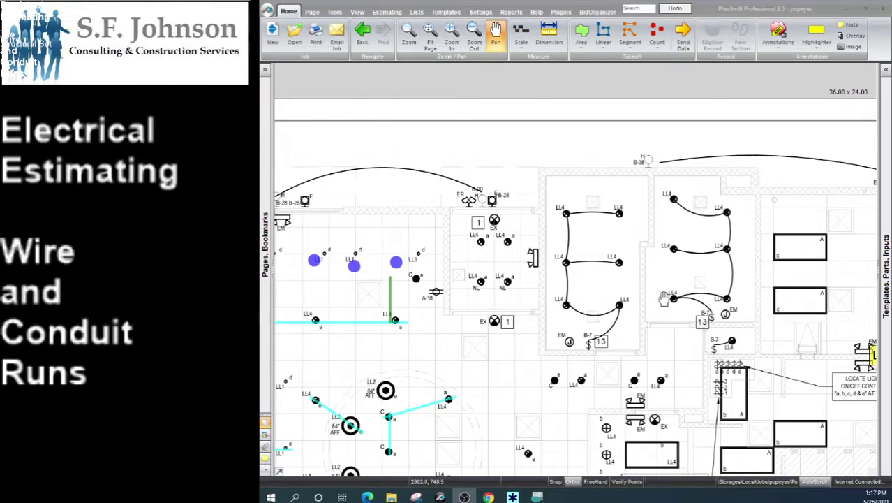
scroll(733, 352, up, 2)
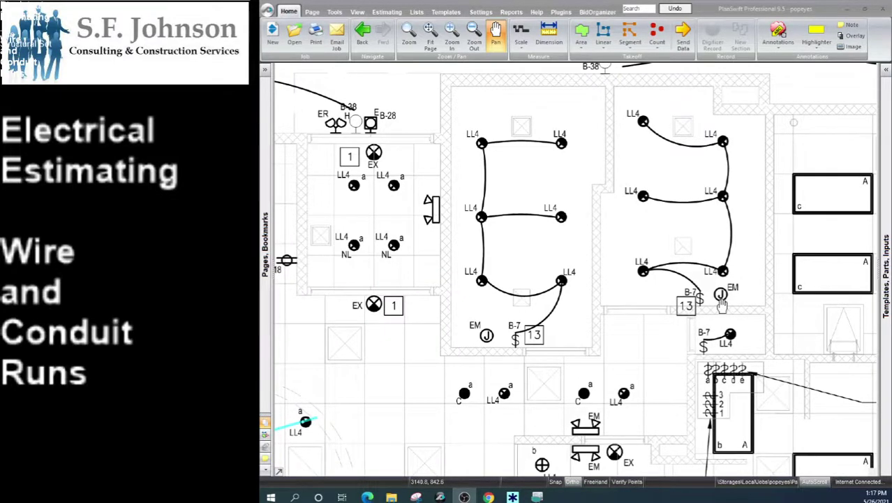
scroll(723, 302, down, 2)
scroll(724, 300, down, 2)
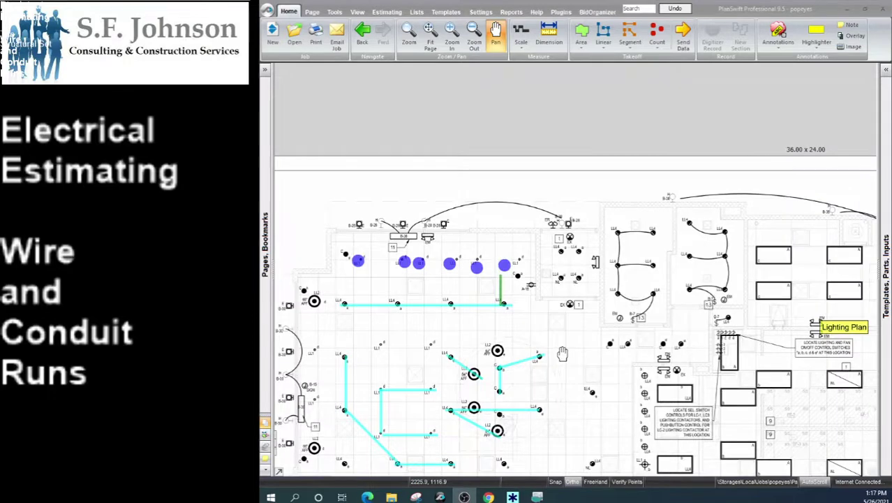
scroll(517, 256, down, 2)
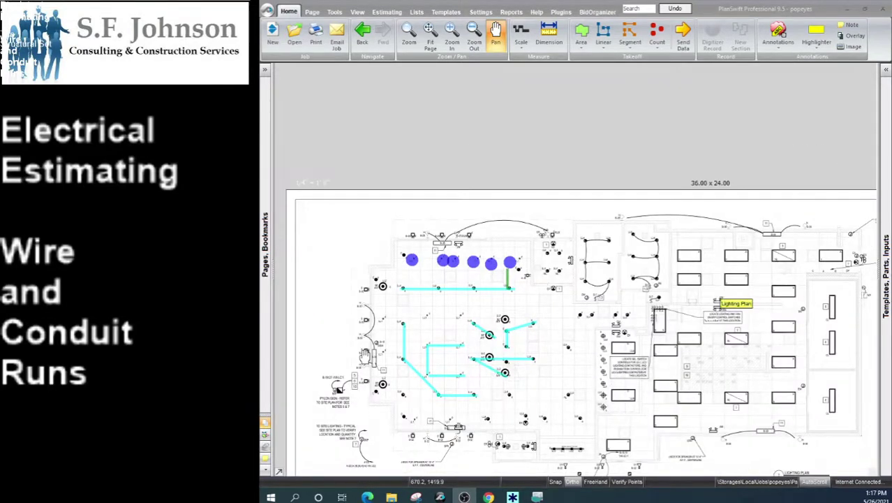
scroll(364, 356, up, 2)
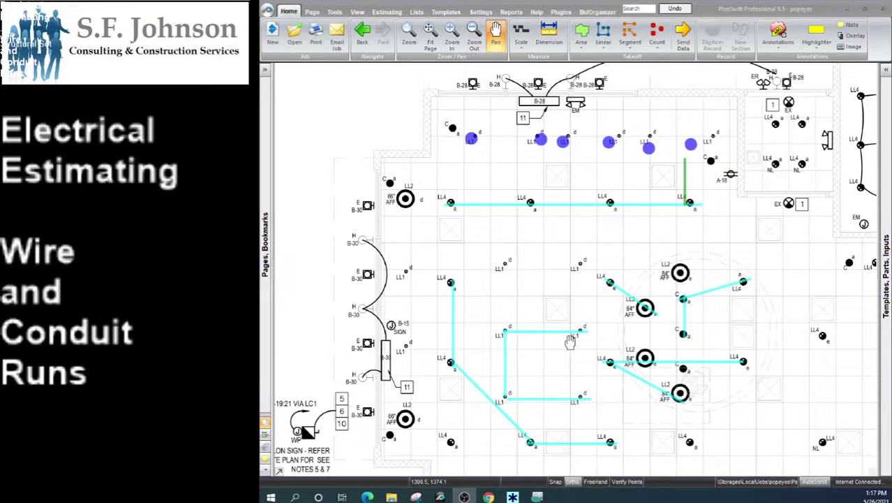
scroll(453, 314, down, 2)
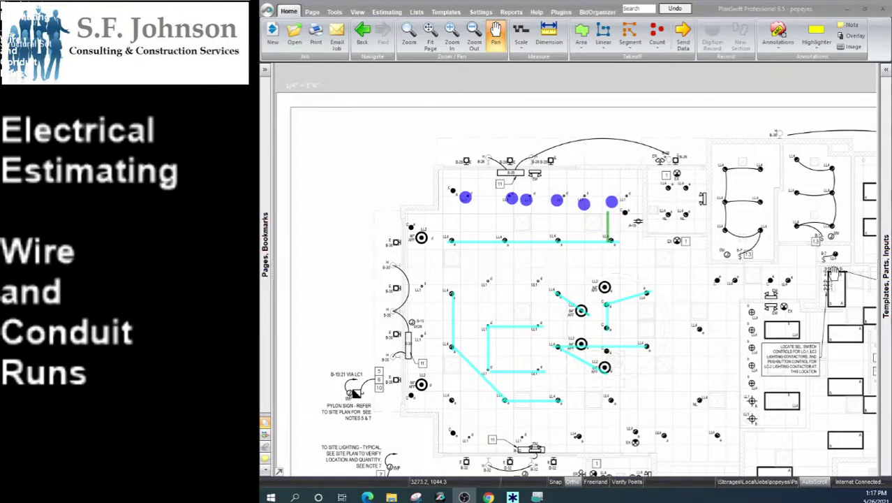
scroll(845, 273, up, 3)
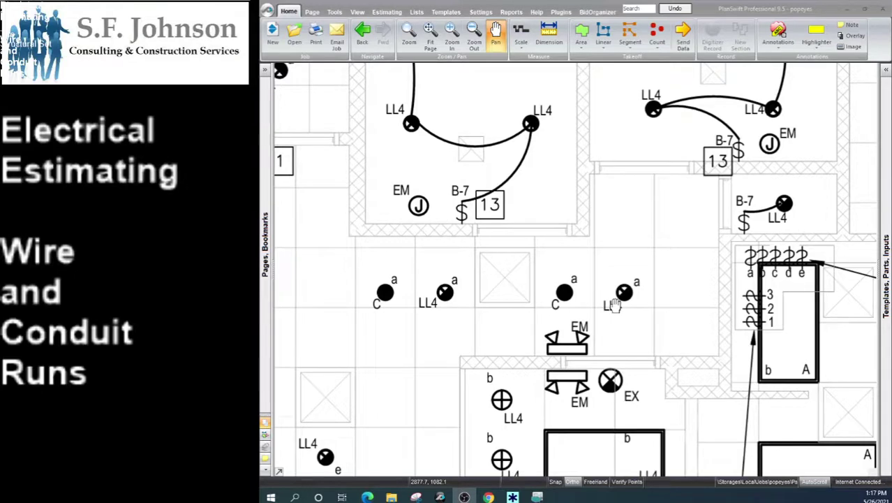
scroll(680, 271, down, 2)
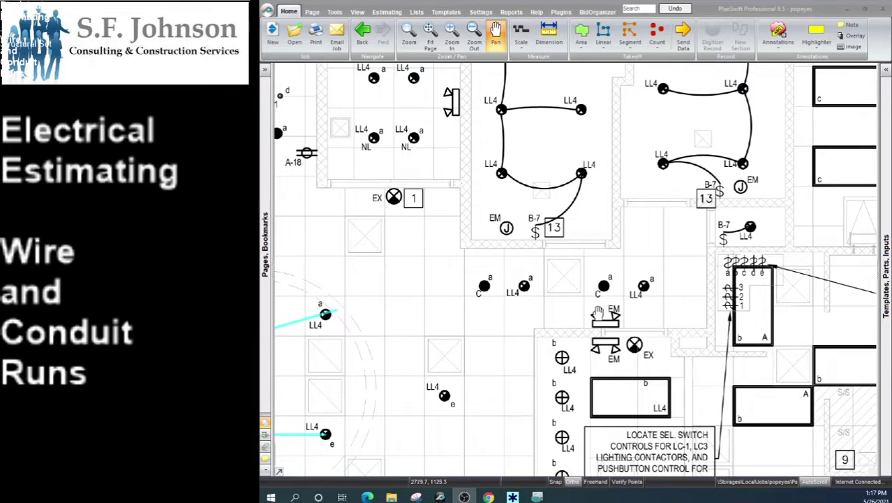
scroll(590, 309, down, 2)
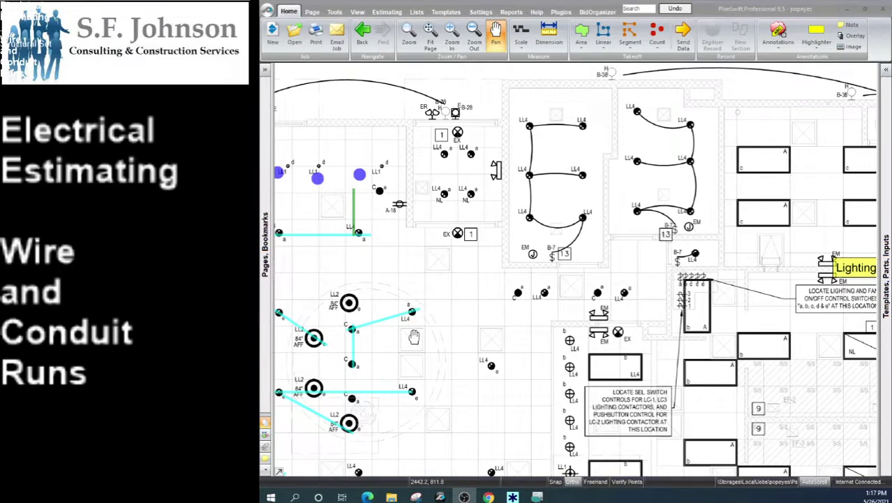
scroll(549, 255, down, 2)
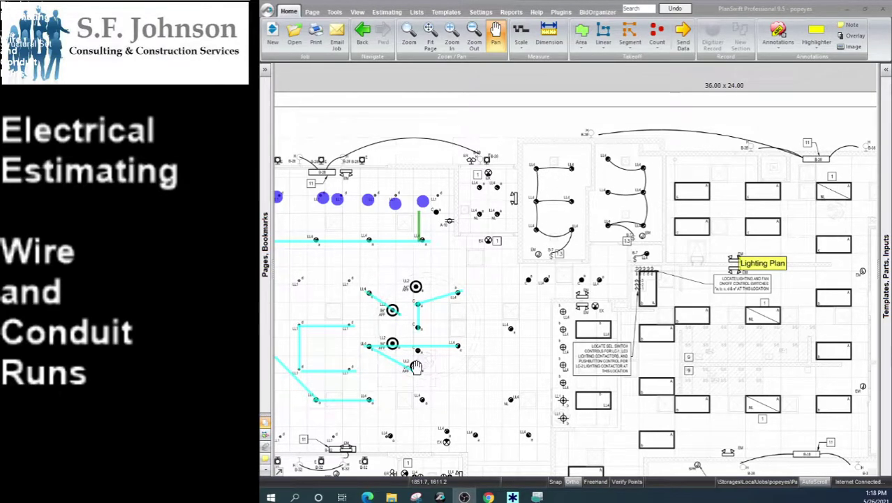
scroll(494, 455, up, 1)
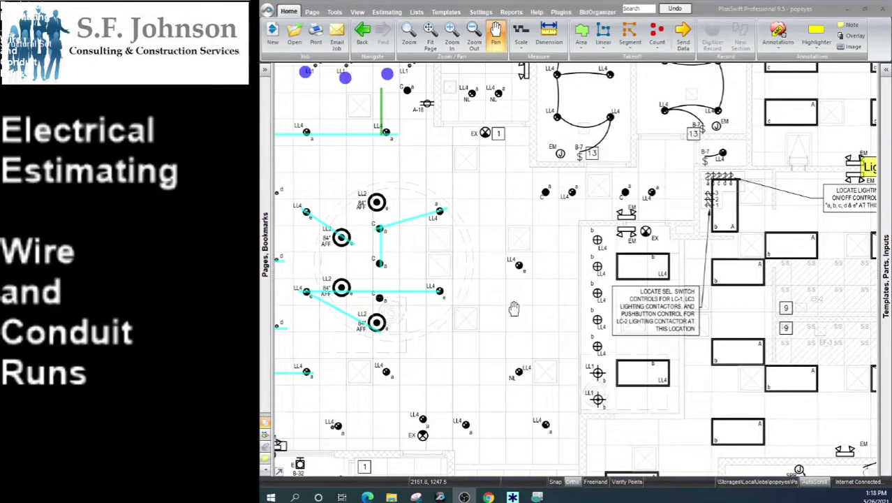
scroll(530, 309, down, 1)
scroll(557, 349, down, 1)
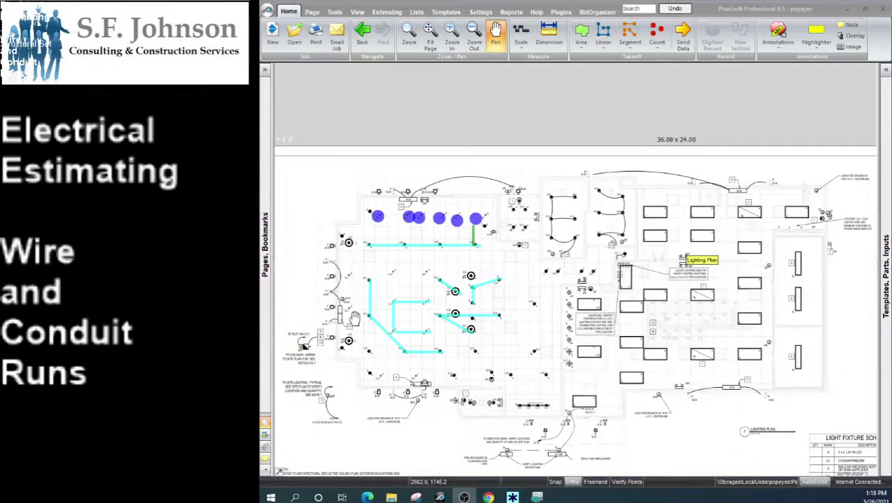
scroll(315, 299, up, 1)
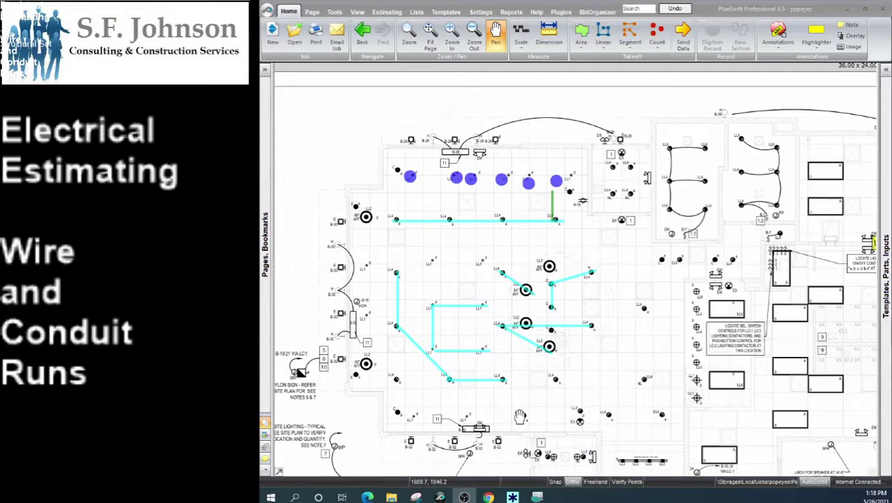
scroll(651, 407, up, 1)
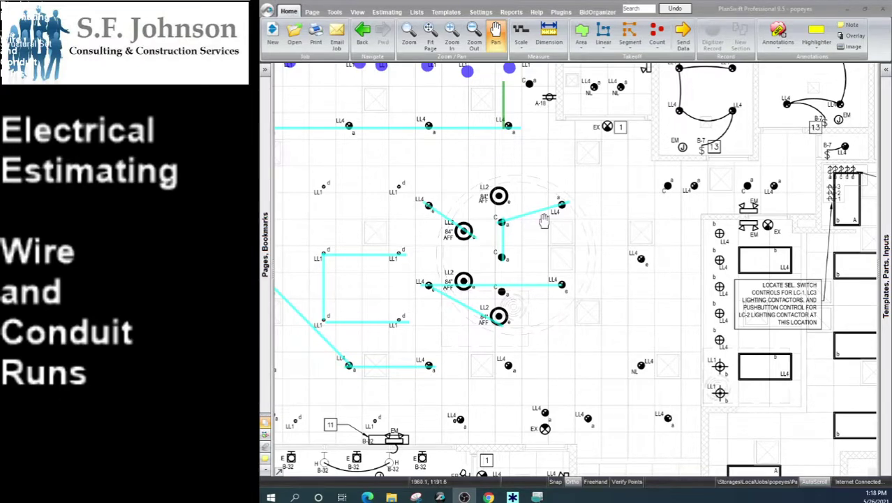
scroll(478, 262, down, 1)
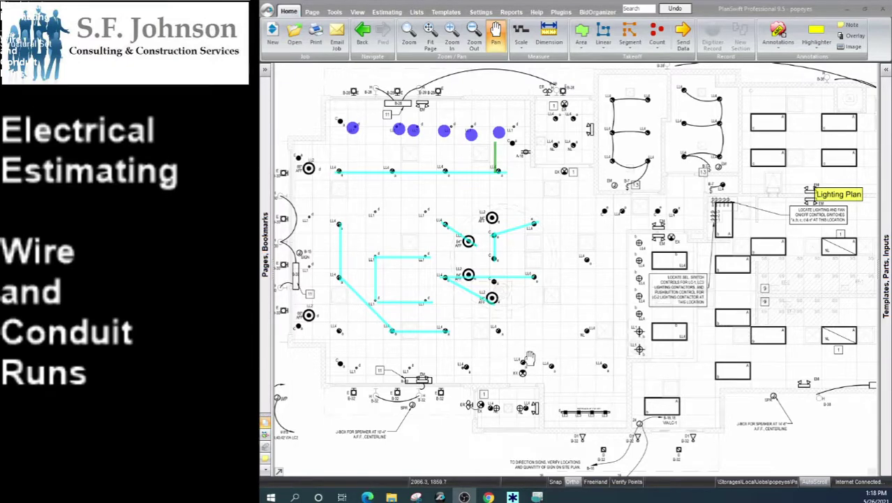
scroll(527, 364, down, 1)
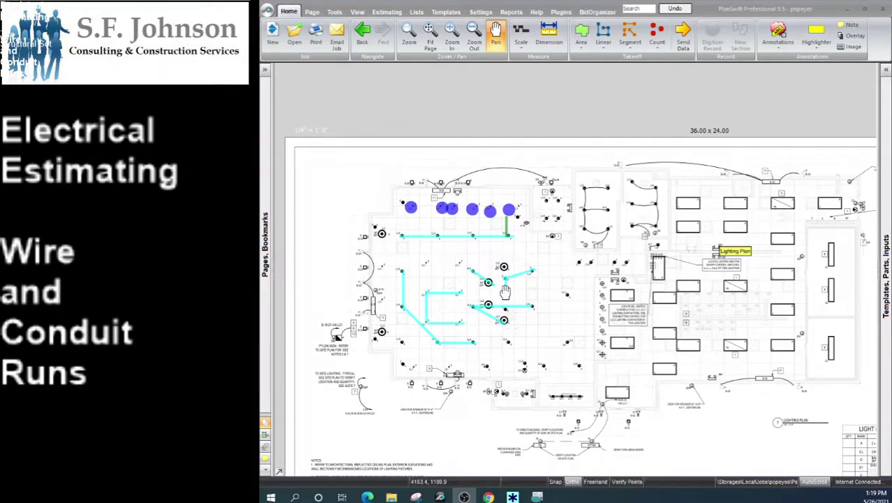
scroll(495, 298, down, 1)
scroll(707, 238, up, 1)
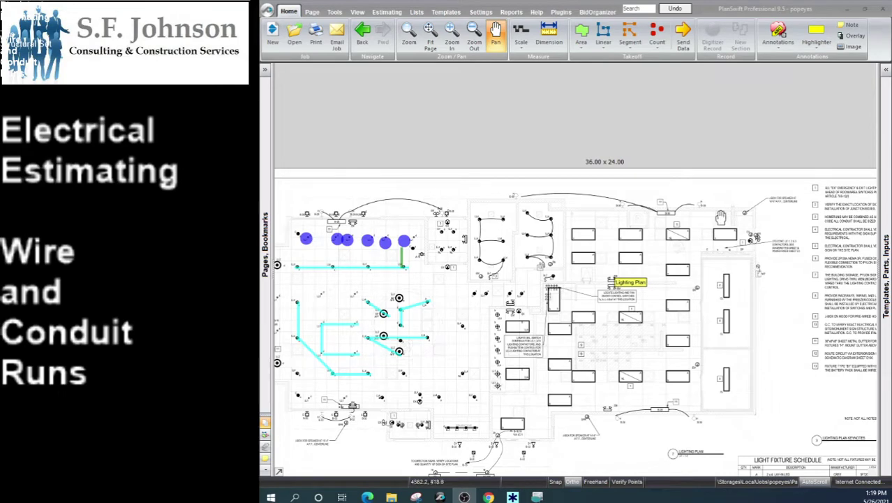
scroll(595, 228, up, 1)
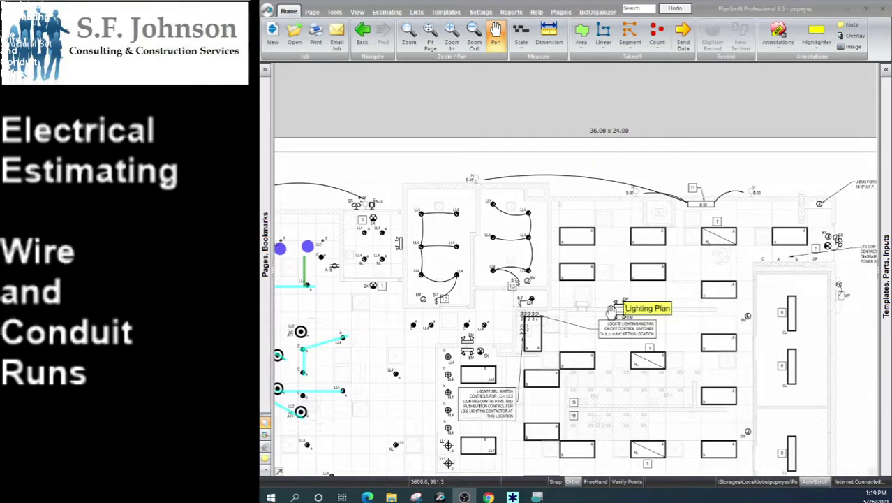
scroll(501, 294, down, 1)
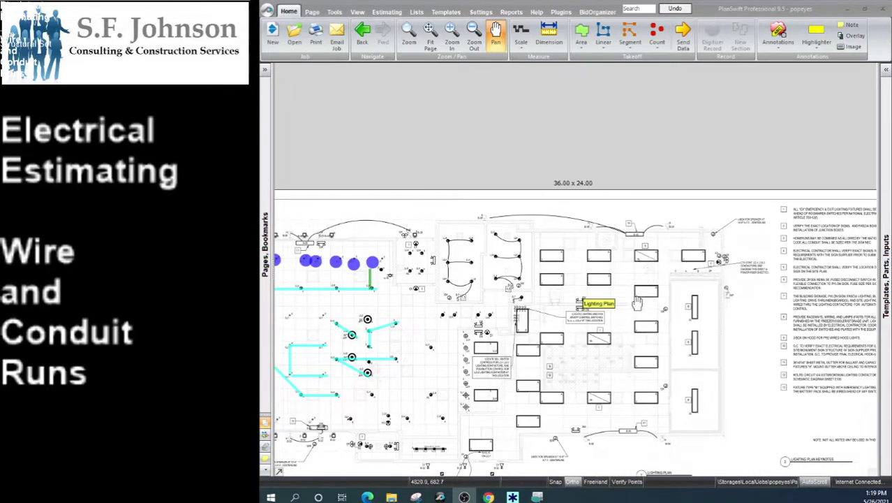
scroll(701, 277, up, 2)
scroll(701, 278, up, 1)
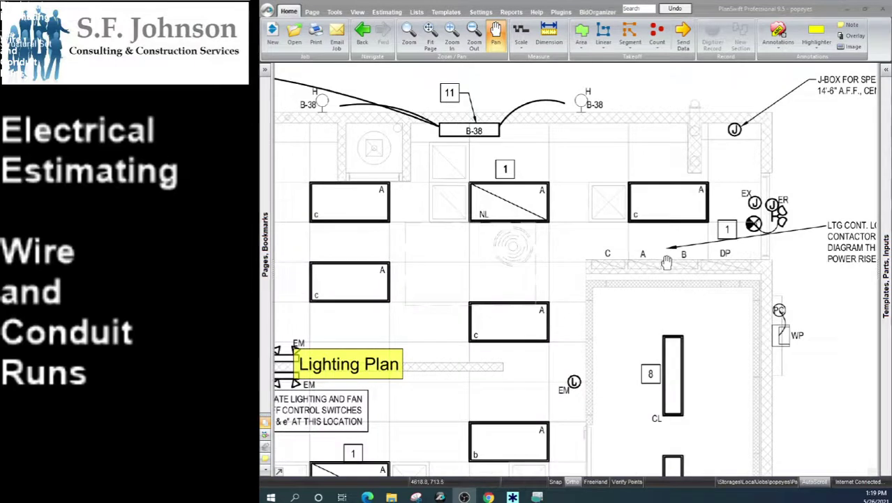
scroll(665, 262, up, 1)
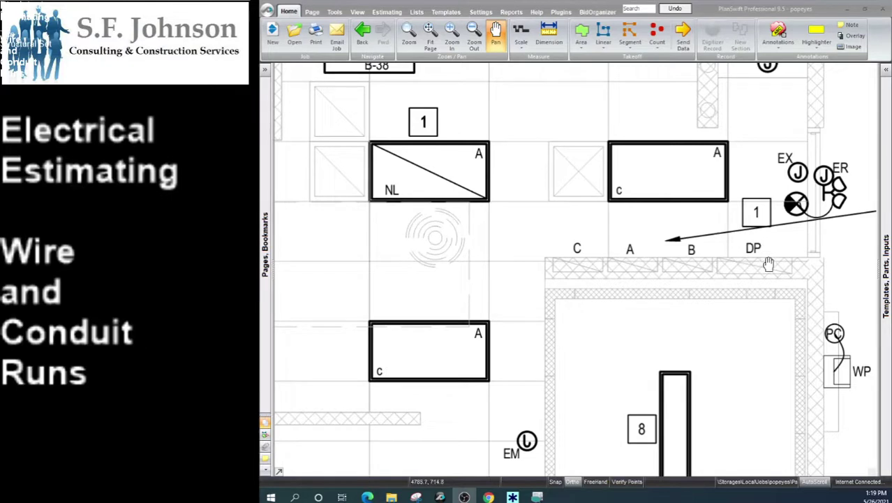
scroll(772, 266, down, 1)
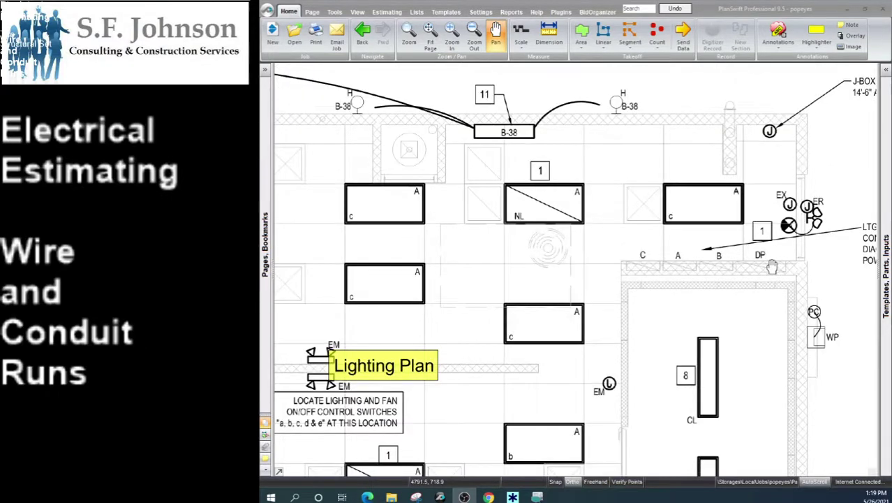
scroll(545, 247, down, 1)
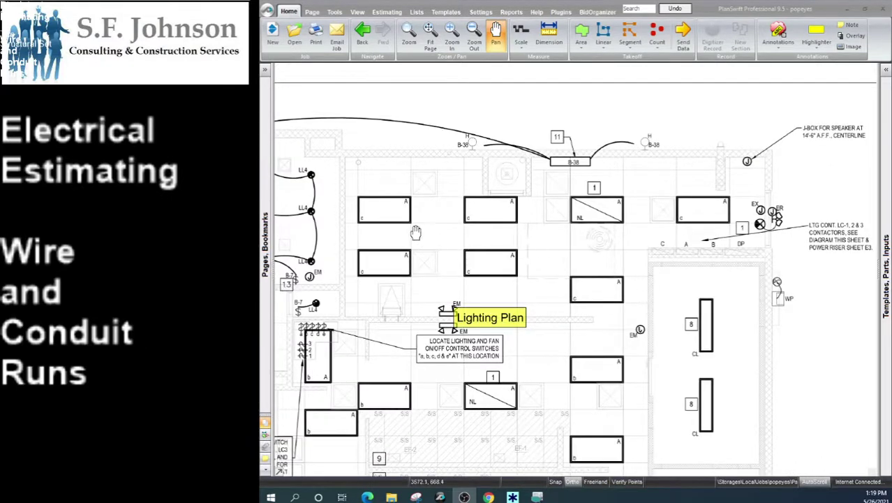
scroll(358, 225, up, 1)
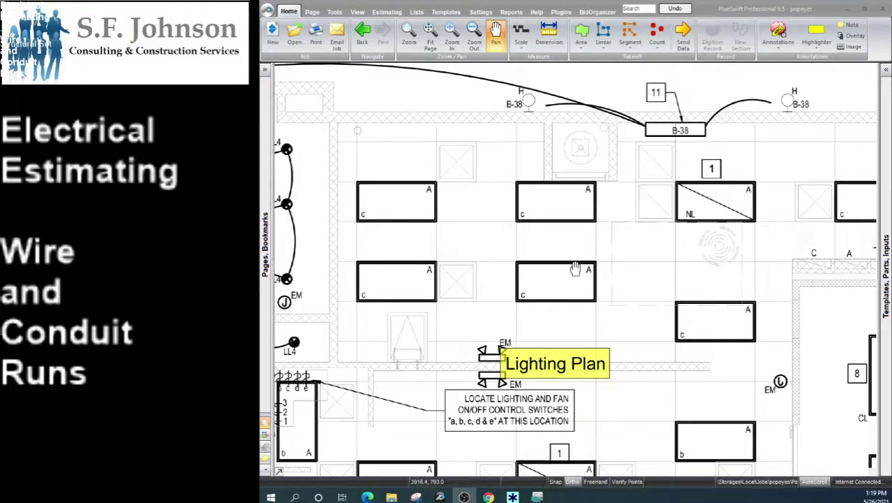
scroll(574, 268, down, 1)
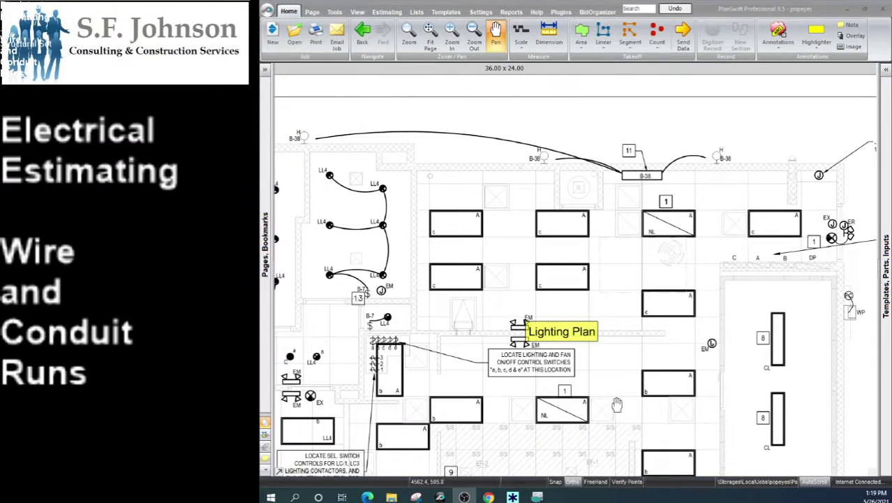
scroll(429, 365, down, 2)
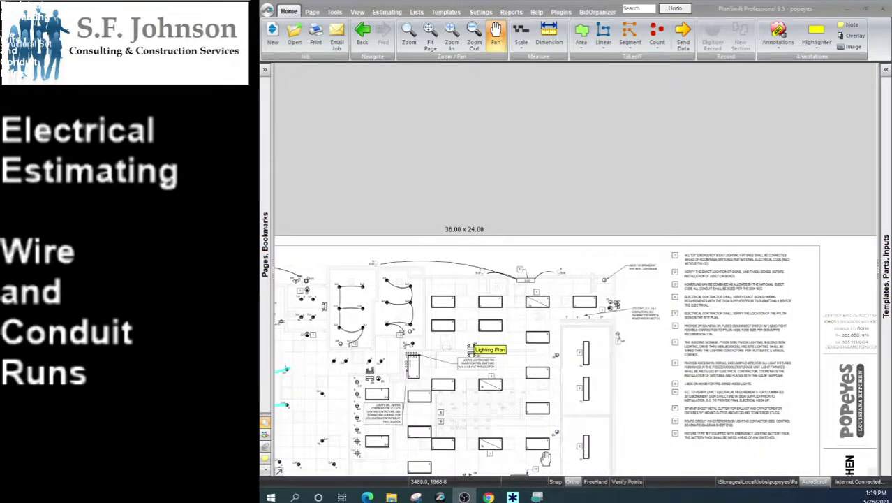
scroll(504, 401, up, 1)
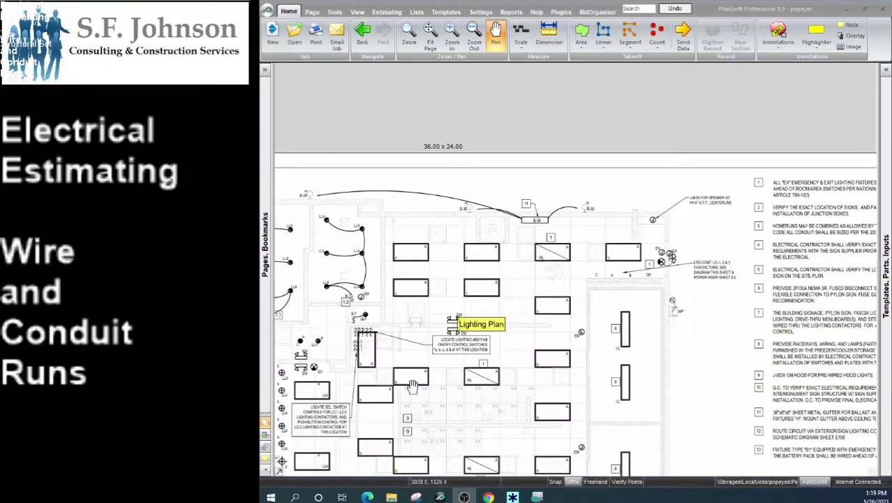
scroll(401, 383, up, 2)
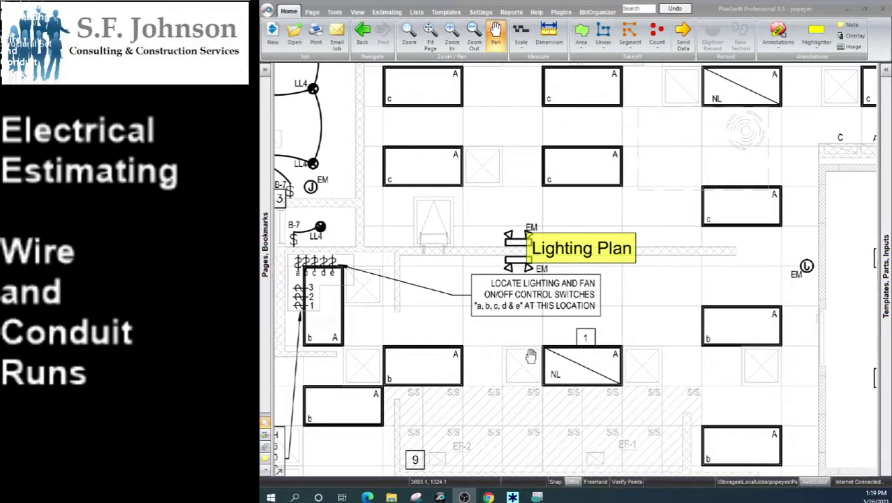
scroll(553, 337, down, 1)
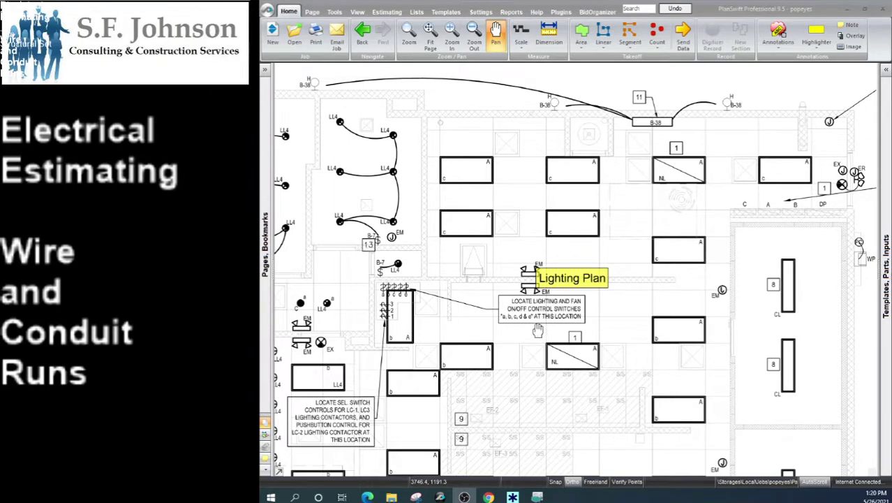
scroll(437, 207, down, 2)
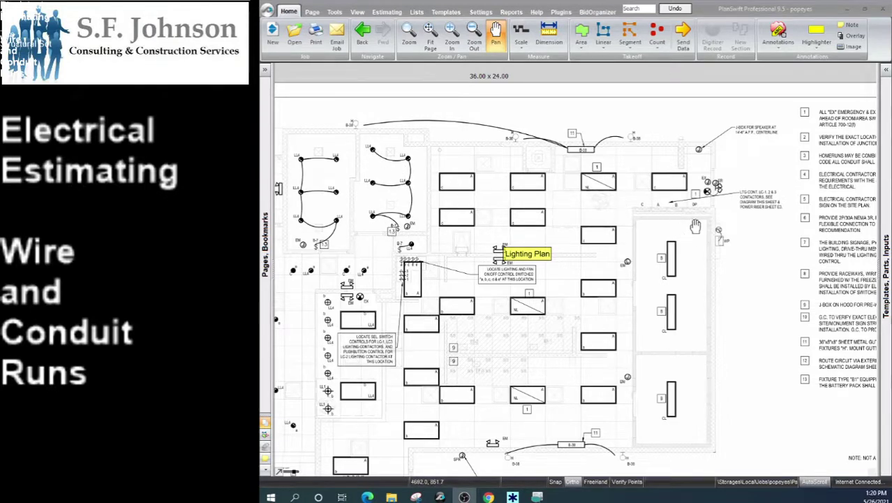
scroll(395, 249, up, 1)
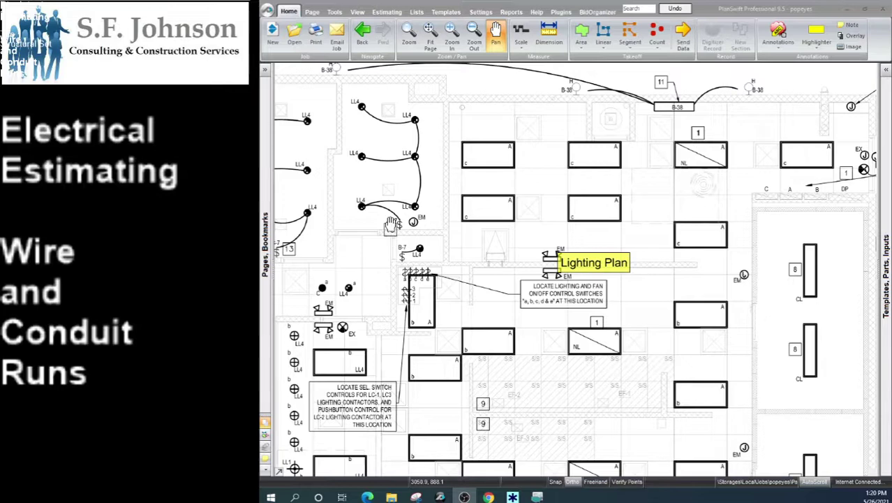
scroll(375, 240, down, 2)
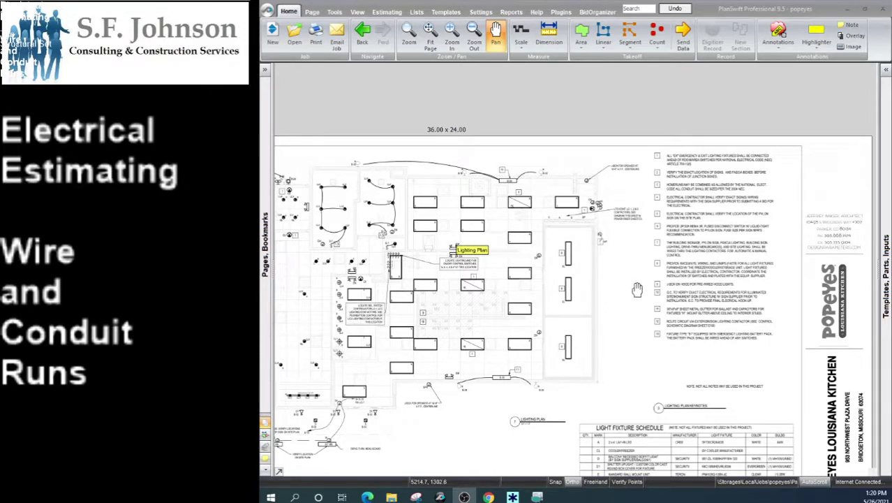
scroll(636, 292, down, 2)
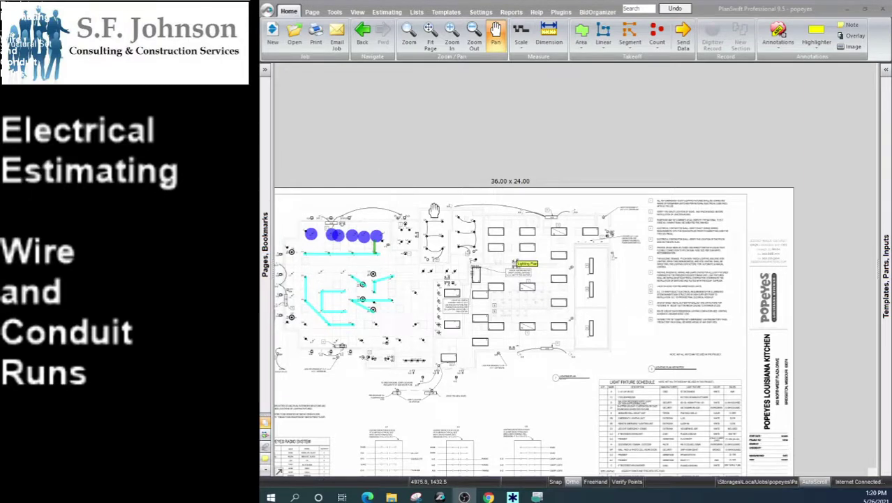
Step: Open the Power Plan page, sheet E200, from the widened Pages, Bookmarks list
drag(272, 148, 425, 157)
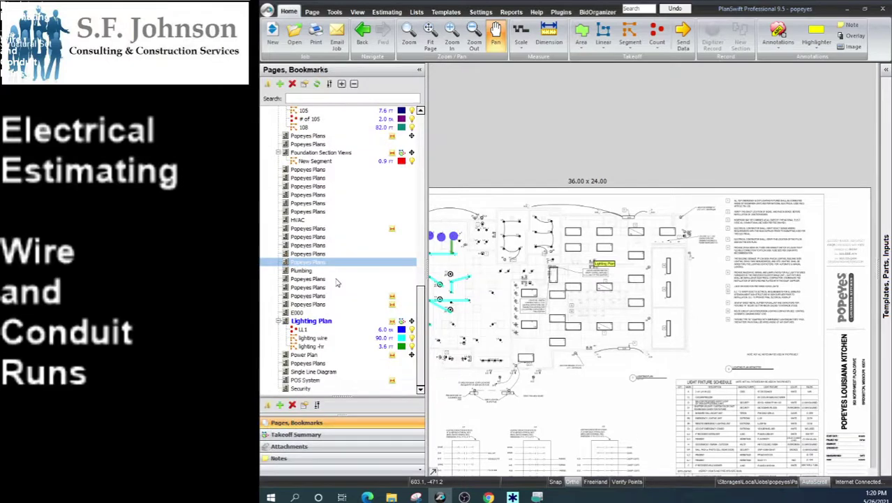
click(302, 355)
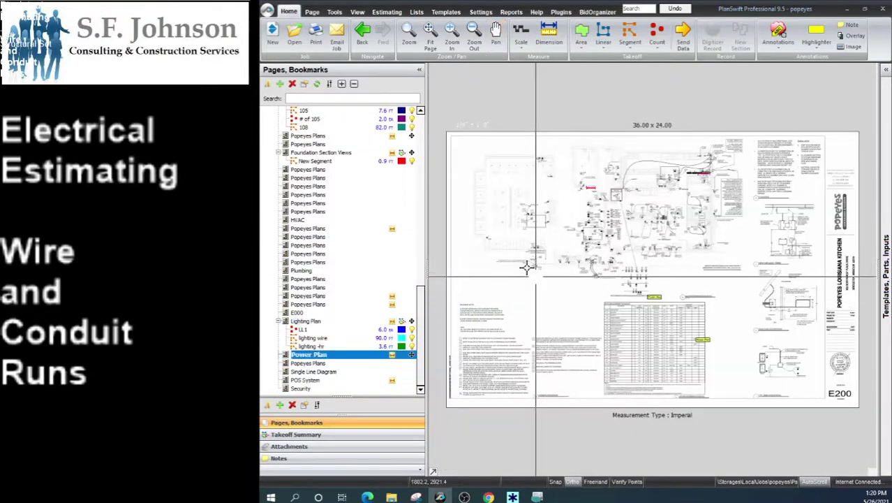
drag(425, 192, 293, 196)
Step: Zoom around Power Plan sheet E200 to inspect the A- and B-circuit receptacles
scroll(536, 287, up, 2)
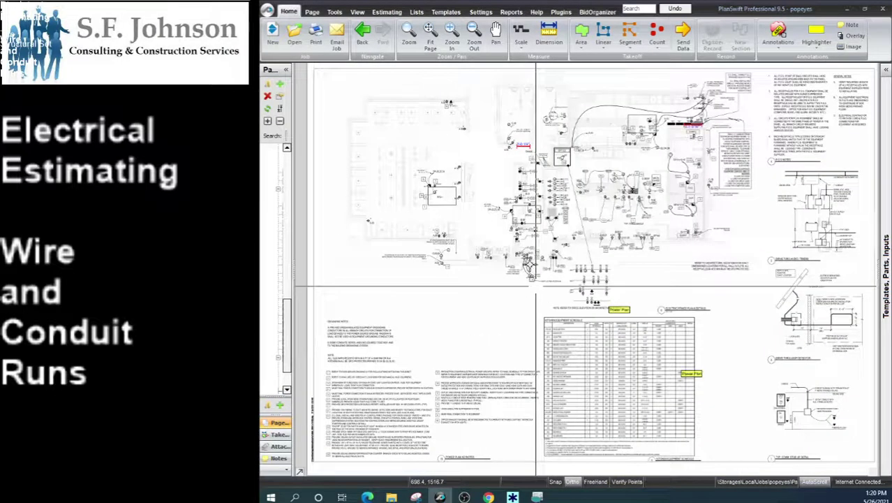
scroll(680, 267, up, 1)
scroll(653, 258, up, 3)
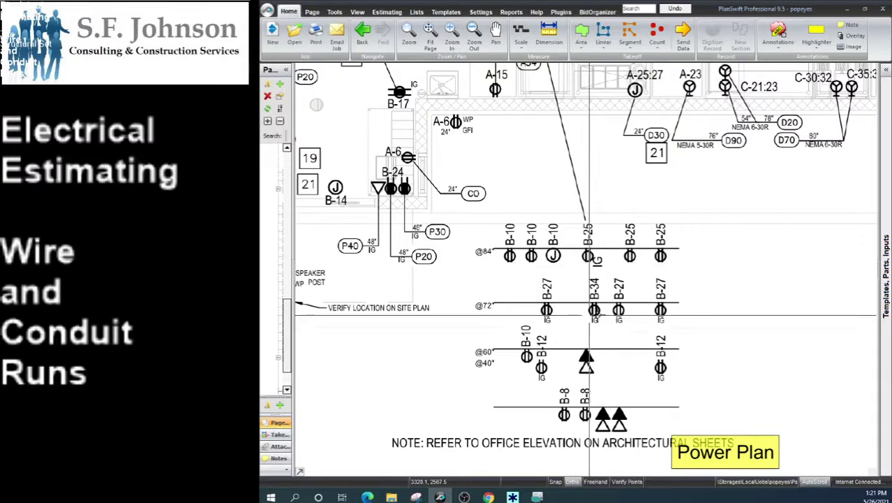
scroll(607, 234, down, 2)
scroll(480, 219, up, 3)
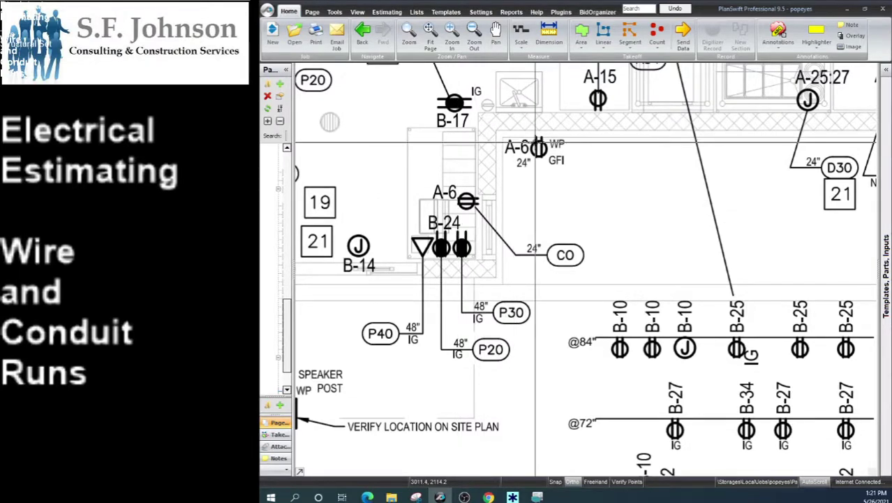
scroll(579, 161, down, 2)
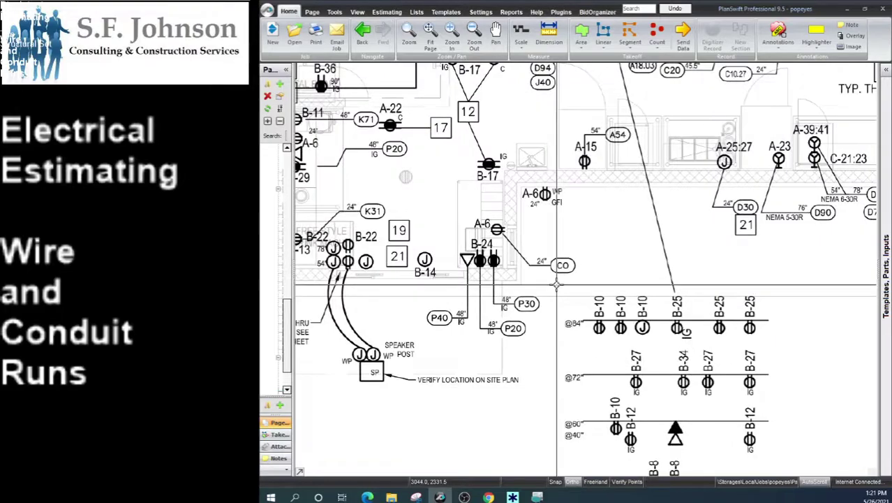
scroll(556, 286, down, 2)
scroll(576, 313, down, 2)
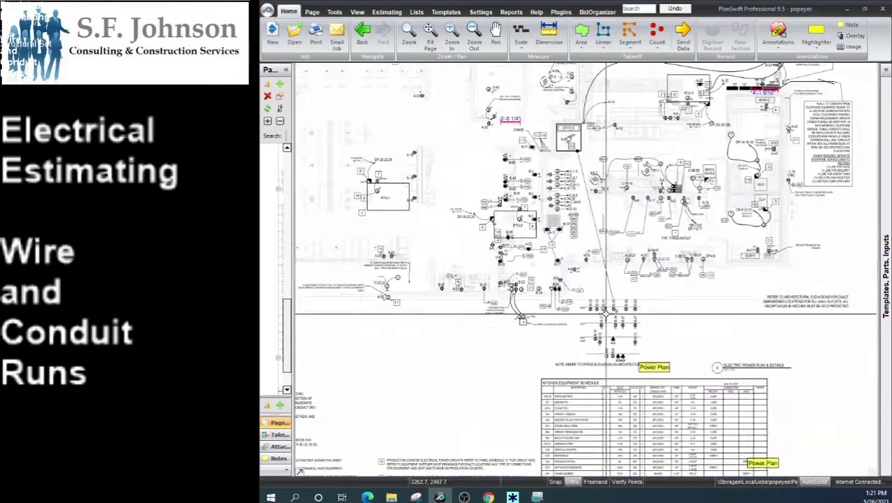
scroll(570, 160, up, 2)
scroll(576, 171, up, 2)
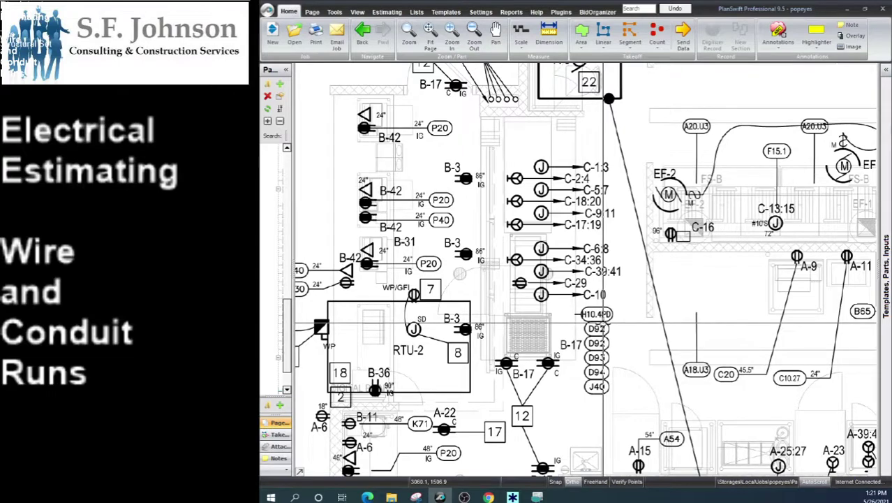
scroll(335, 207, up, 1)
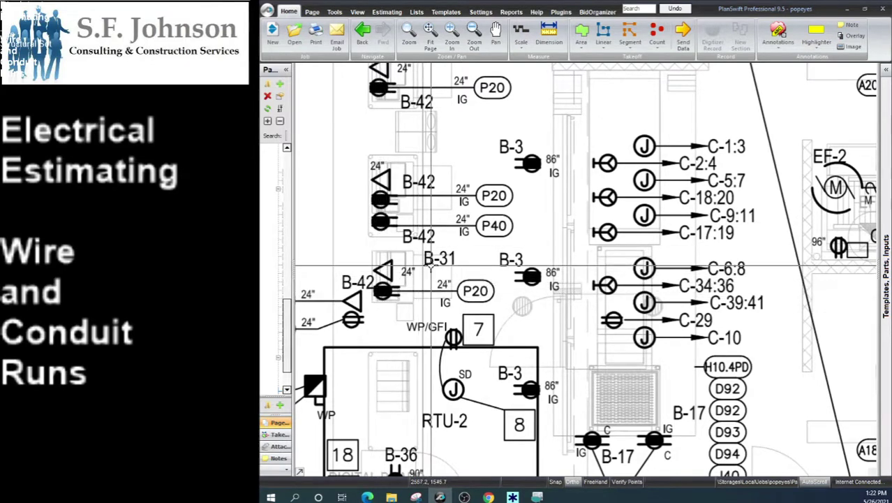
scroll(434, 266, down, 1)
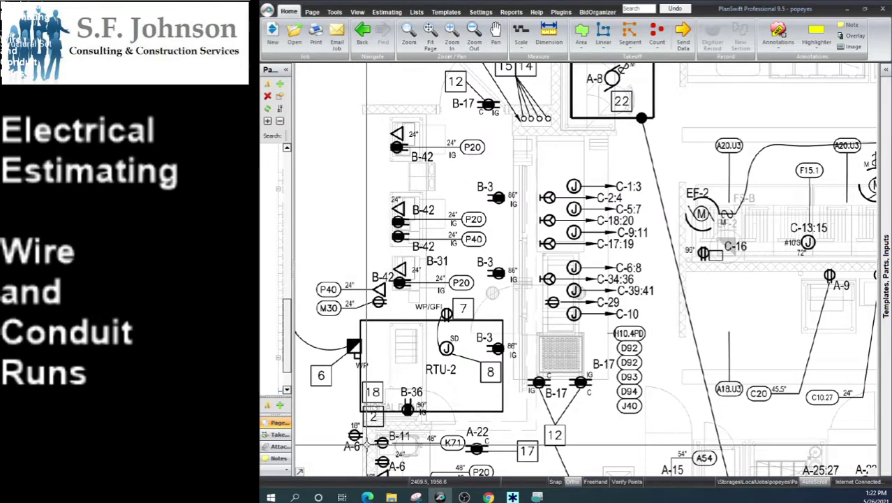
scroll(471, 197, down, 1)
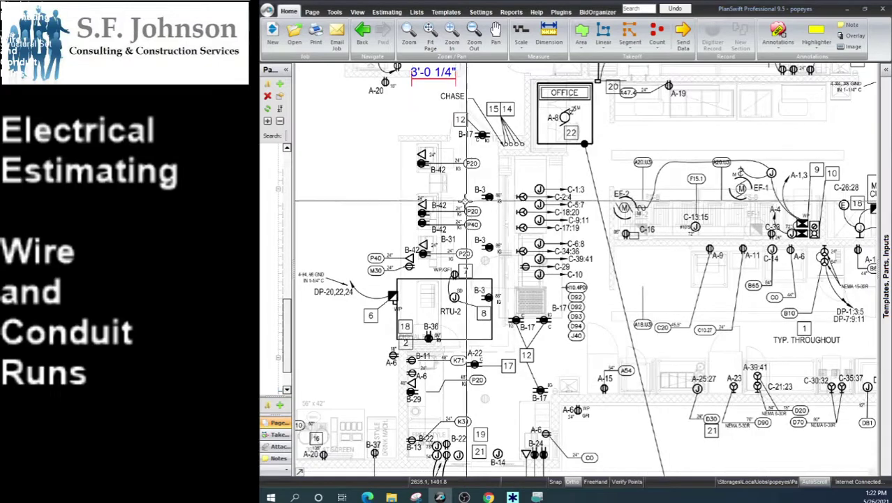
scroll(464, 199, down, 1)
scroll(465, 223, down, 1)
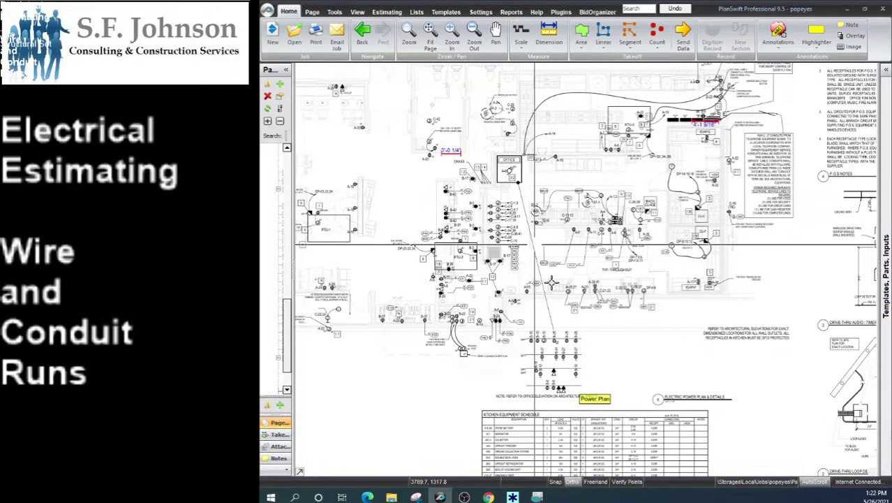
scroll(691, 105, up, 4)
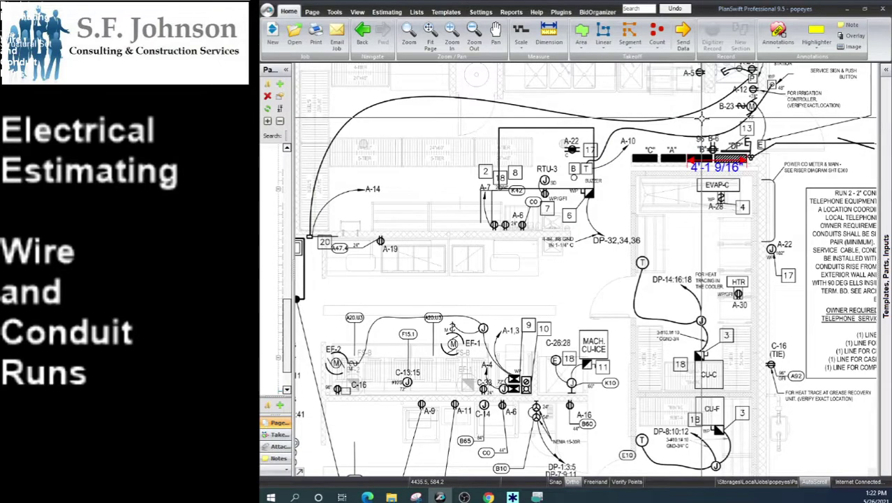
scroll(701, 119, up, 1)
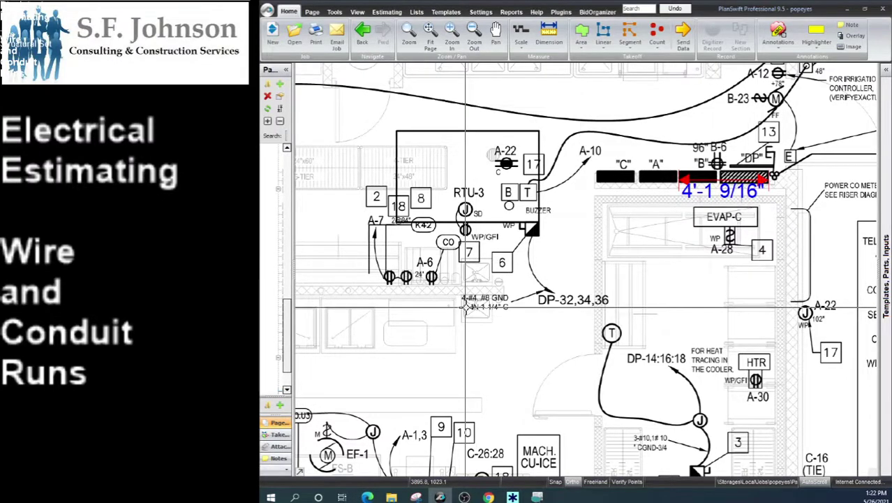
scroll(466, 306, up, 2)
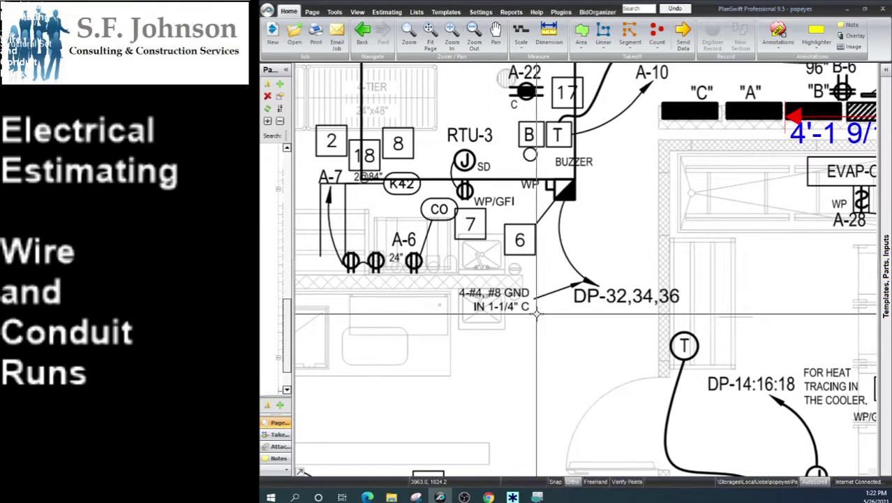
scroll(536, 314, down, 3)
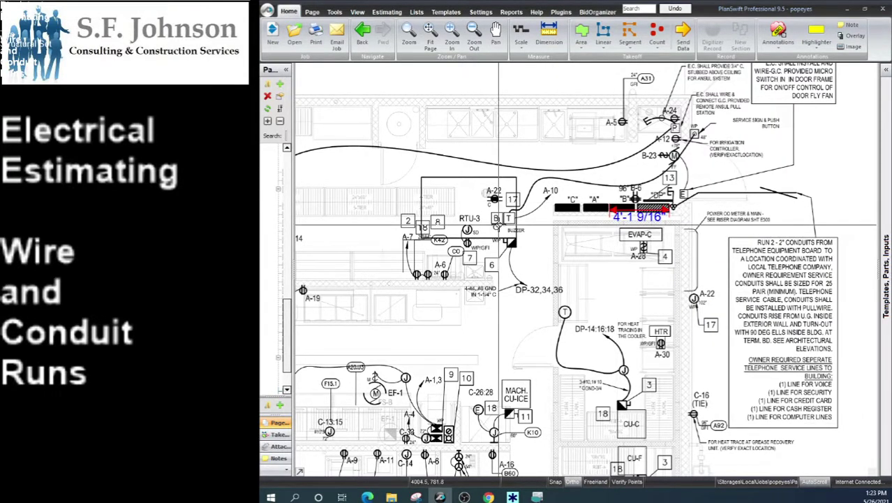
scroll(599, 238, down, 2)
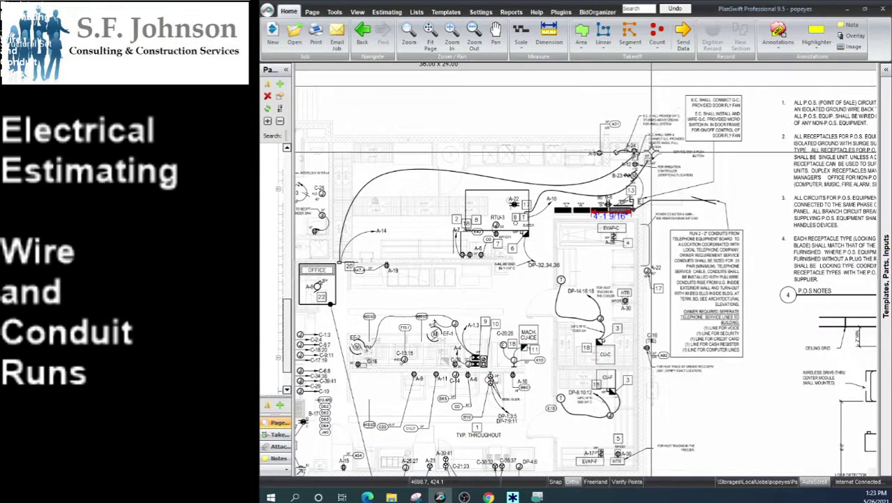
scroll(508, 278, down, 1)
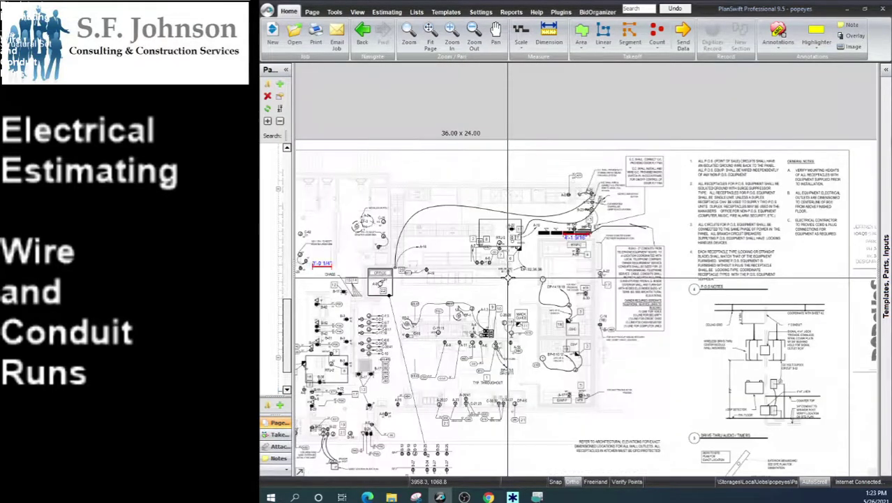
scroll(352, 379, up, 2)
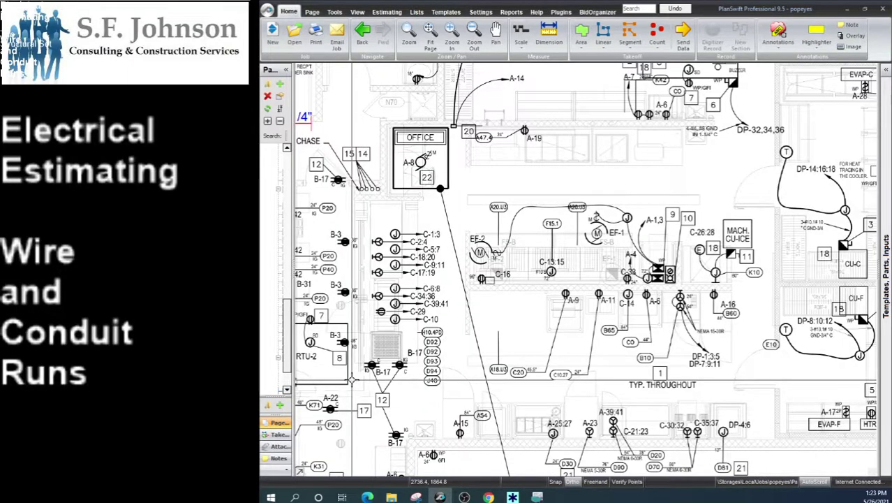
scroll(377, 296, up, 1)
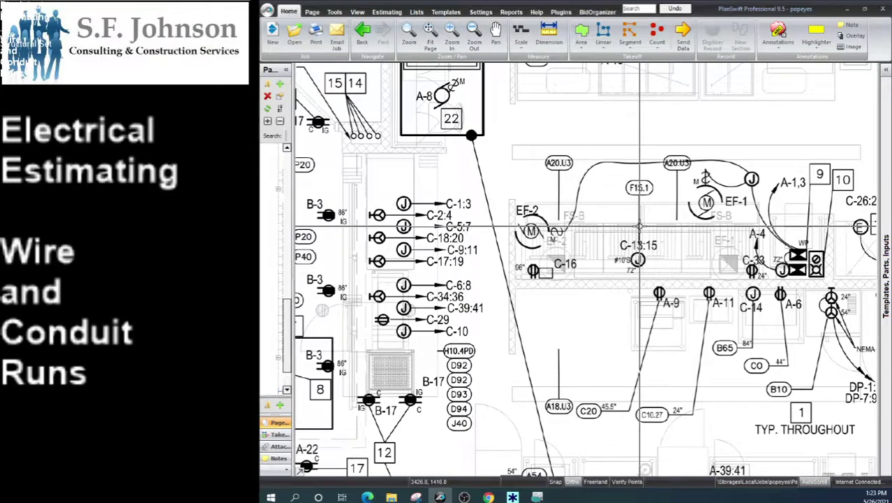
scroll(639, 227, down, 1)
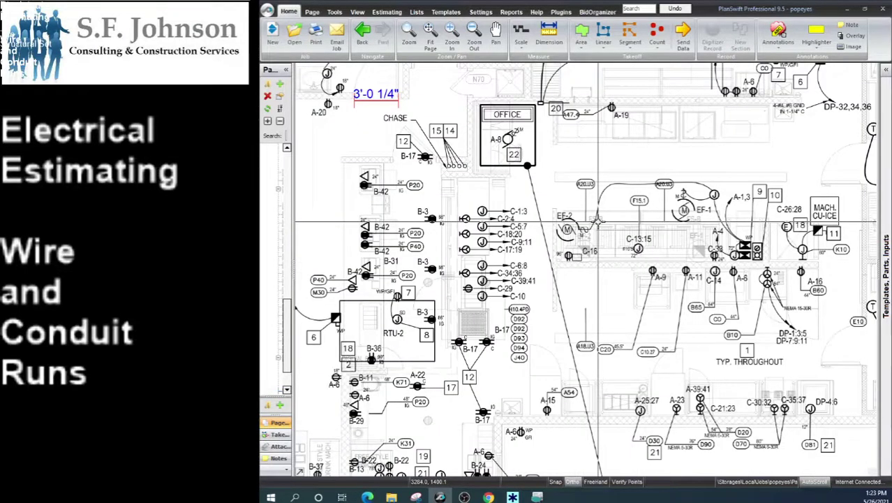
scroll(596, 222, up, 1)
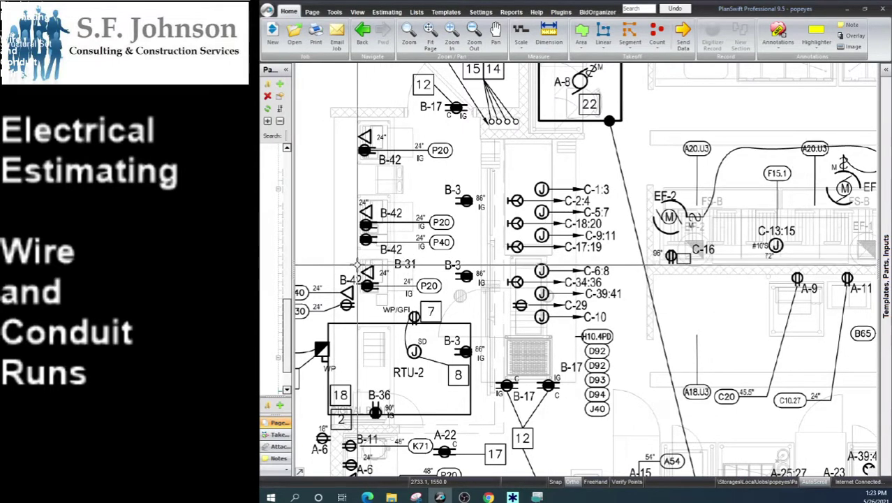
scroll(332, 262, down, 2)
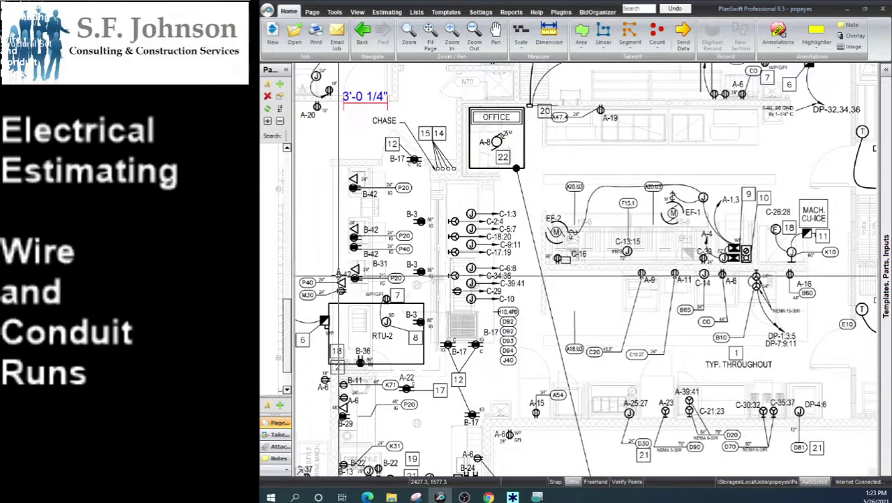
scroll(339, 275, down, 2)
scroll(412, 195, down, 2)
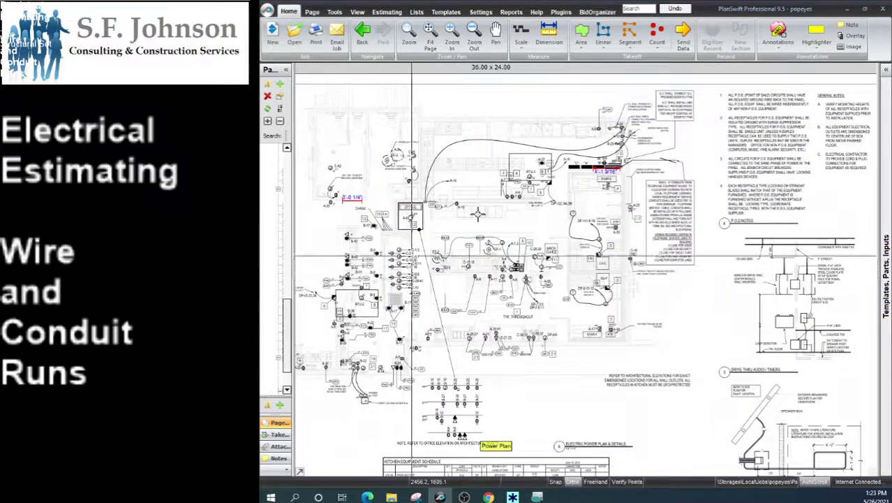
scroll(597, 121, up, 2)
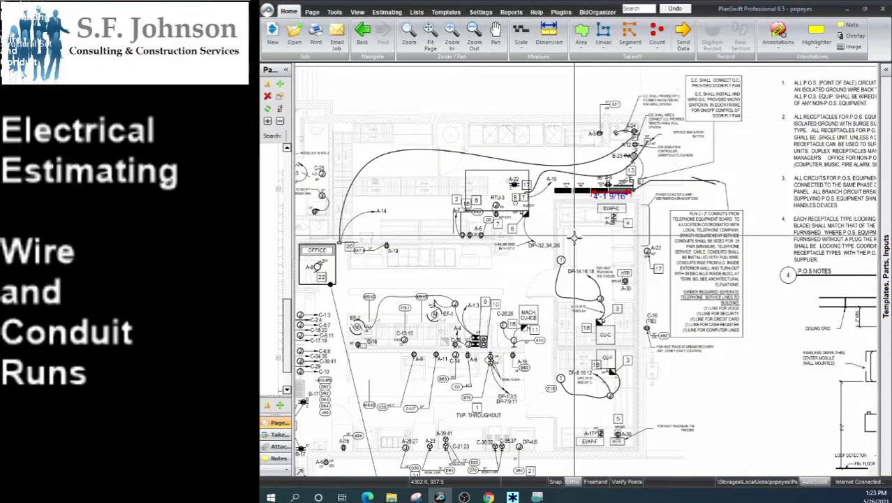
scroll(628, 289, up, 2)
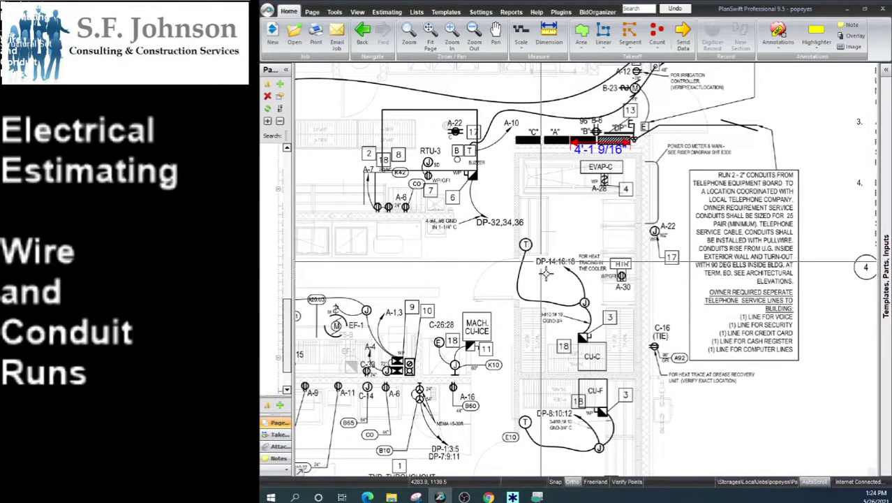
scroll(596, 382, down, 1)
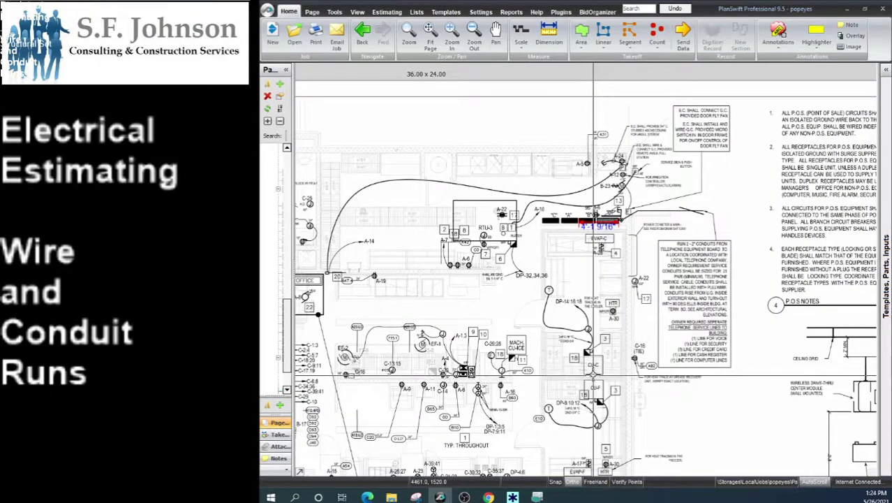
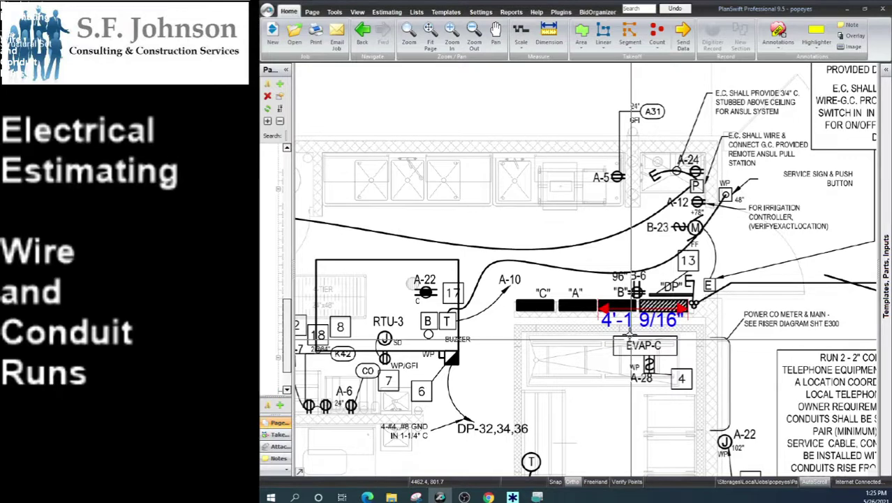
Step: Widen the Pages panel beside the power plan so every sheet name reads in full
scroll(631, 339, down, 2)
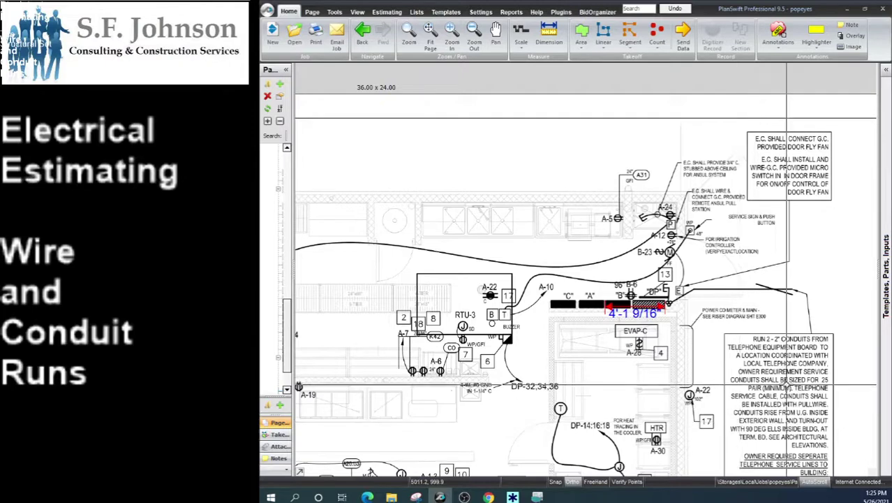
scroll(610, 244, down, 2)
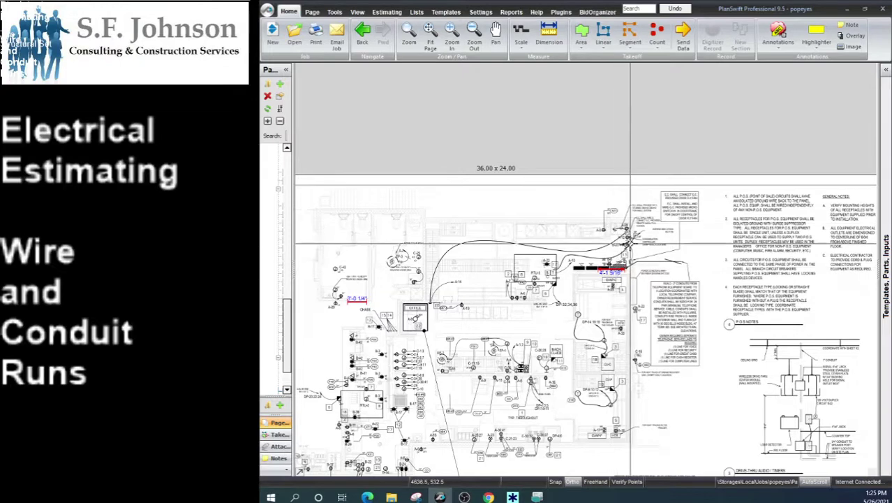
scroll(627, 252, up, 3)
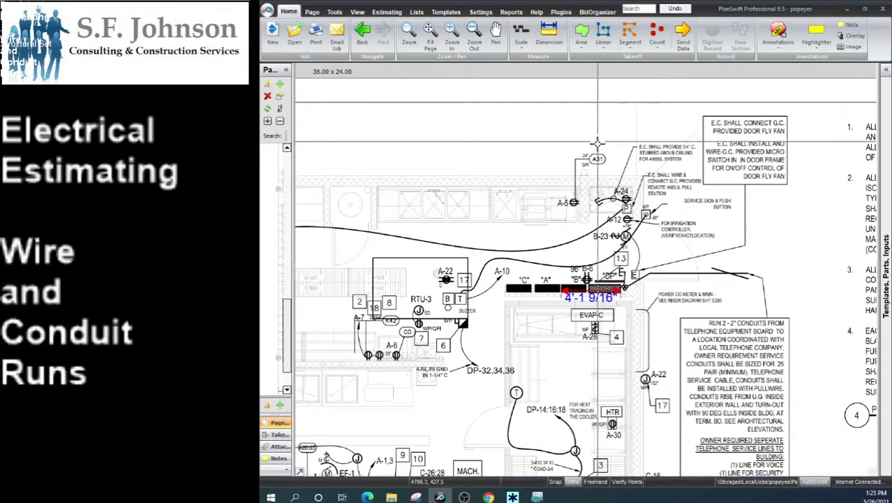
scroll(698, 171, up, 1)
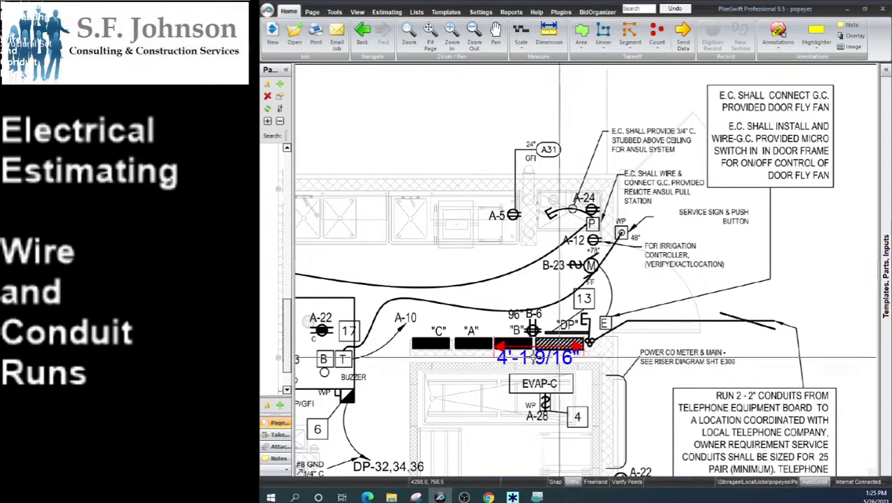
scroll(562, 359, up, 1)
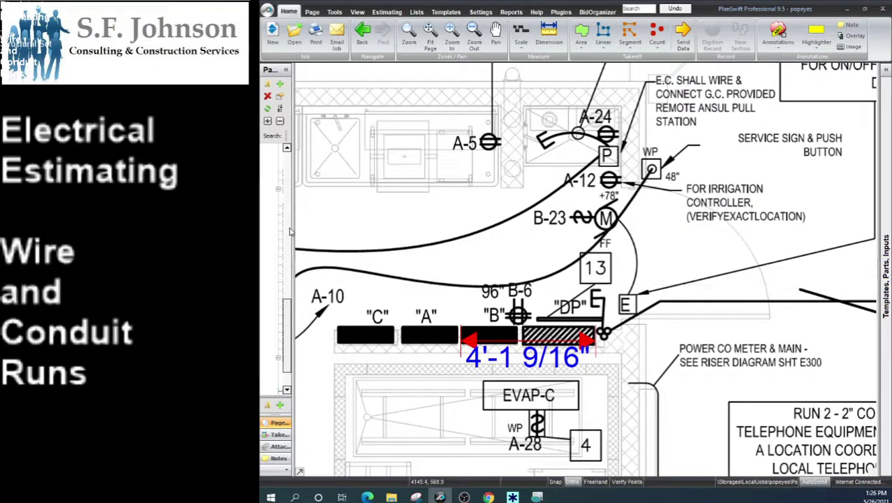
drag(291, 230, 488, 263)
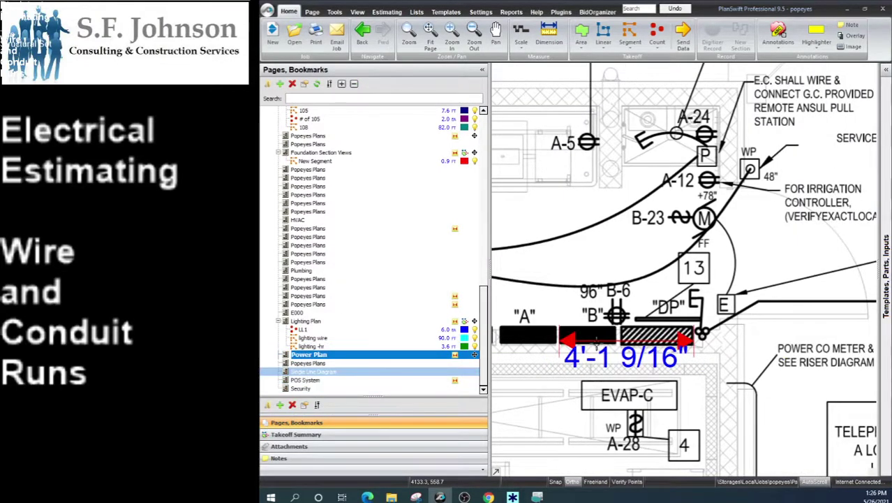
Step: Open the Single Line Diagram sheet and narrow the page list to enlarge the drawing
click(314, 372)
scroll(811, 374, up, 3)
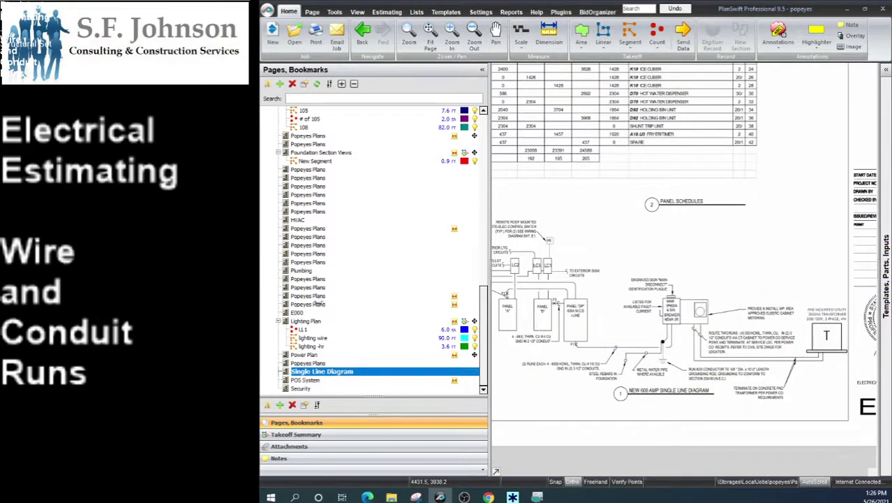
drag(318, 304, 317, 304)
Step: With the Pan tool, zoom around the 600 amp diagram's panels A, B, C and DP
click(496, 33)
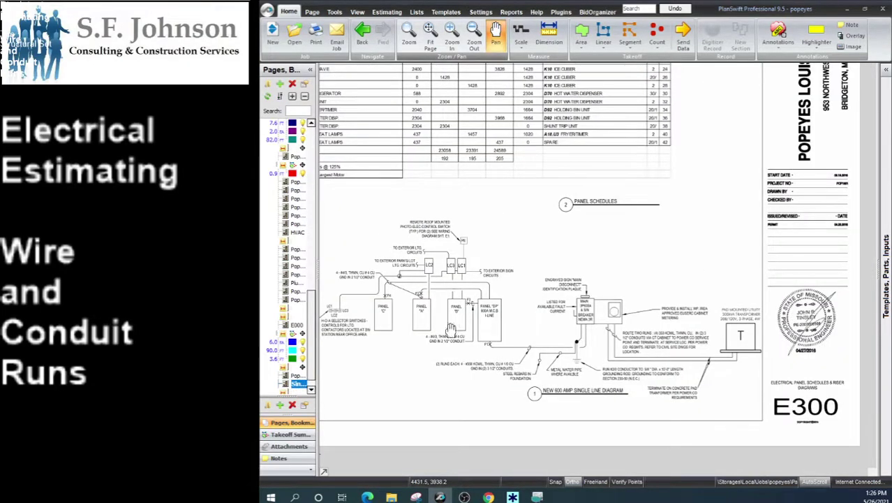
scroll(412, 308, up, 3)
scroll(425, 281, down, 3)
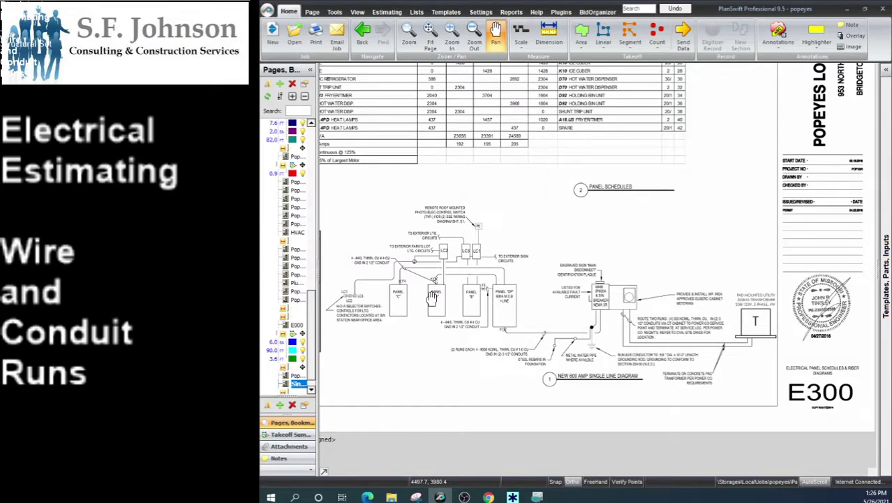
scroll(433, 297, up, 2)
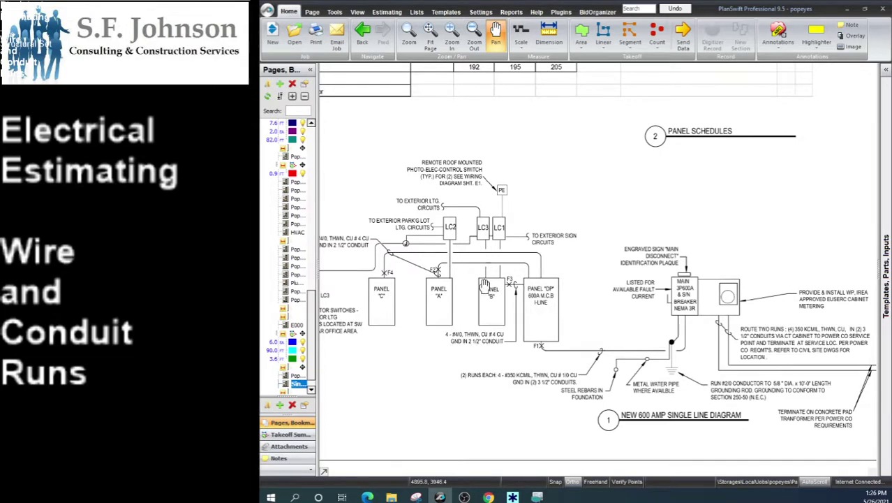
scroll(483, 286, up, 2)
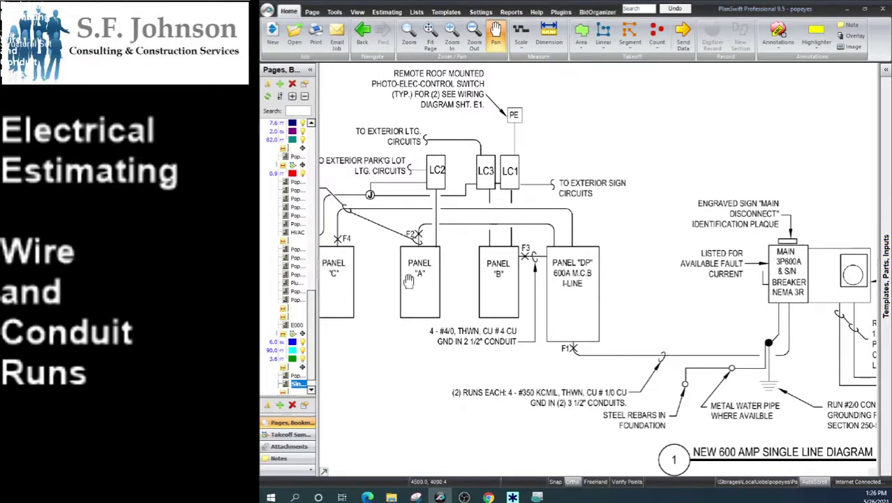
scroll(409, 281, down, 2)
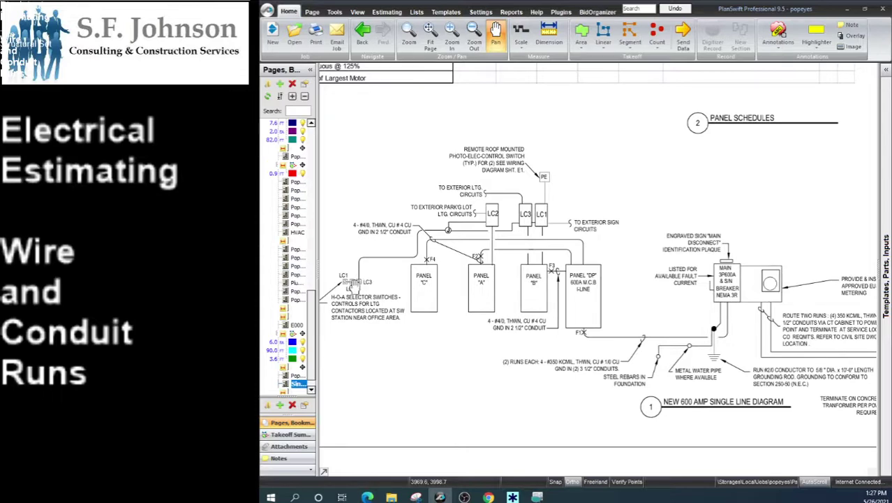
Step: Widen the page list beside the single-line diagram to reveal the Lighting Plan's LL1 takeoffs
scroll(352, 285, up, 1)
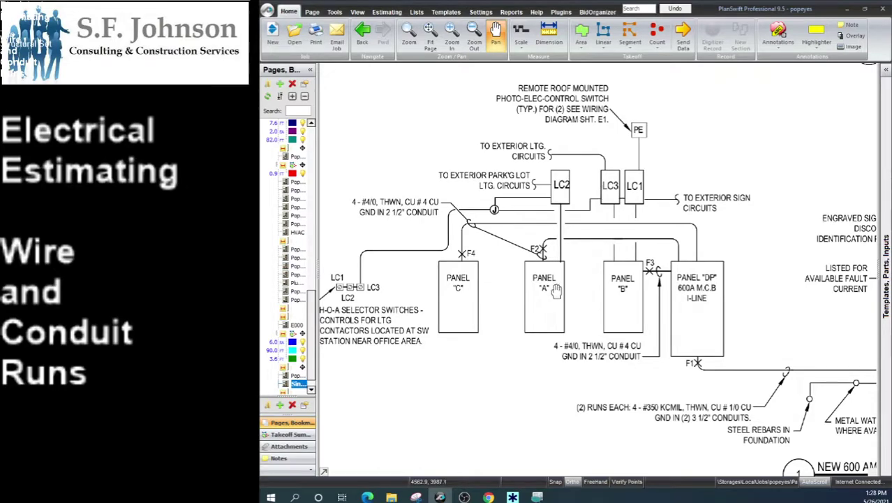
scroll(569, 279, down, 2)
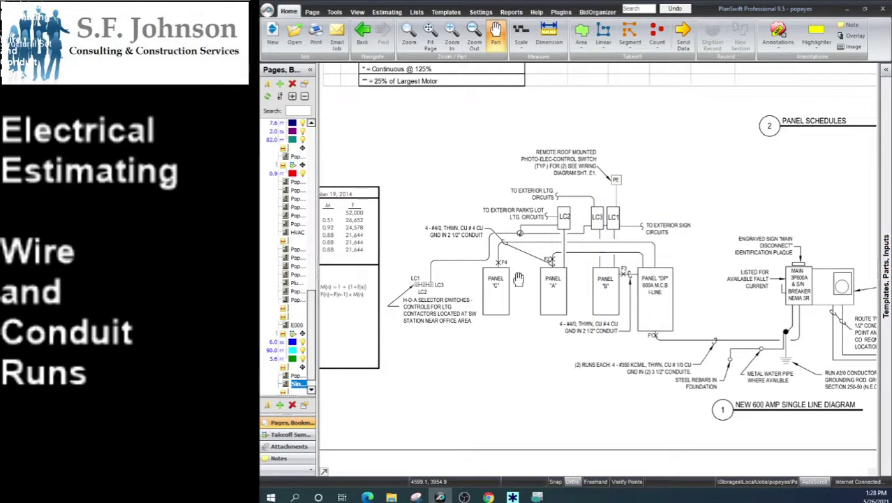
scroll(517, 279, down, 1)
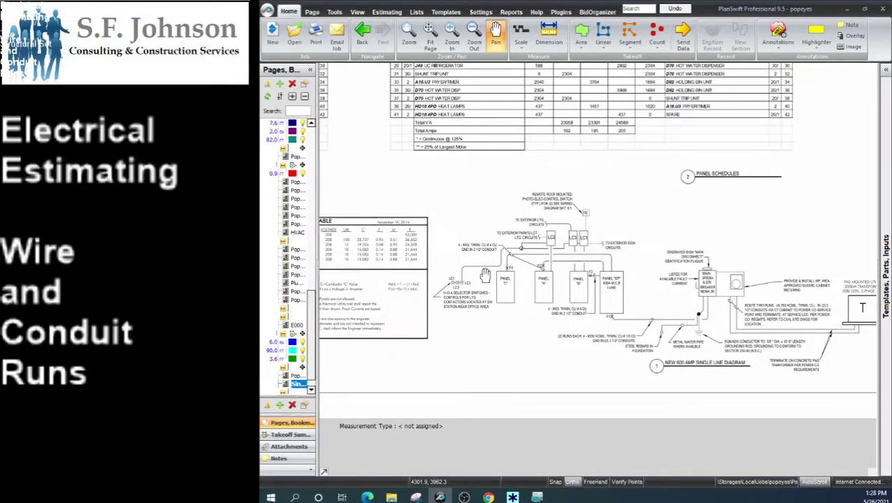
scroll(612, 289, up, 1)
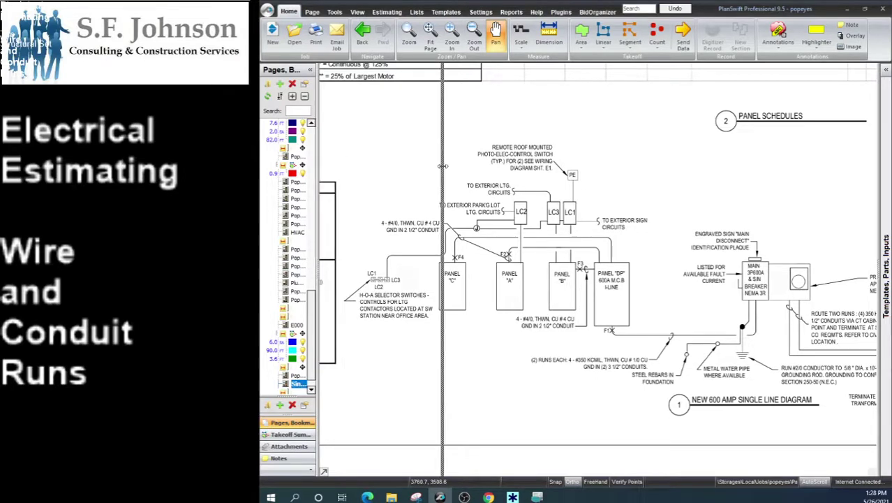
drag(442, 165, 459, 168)
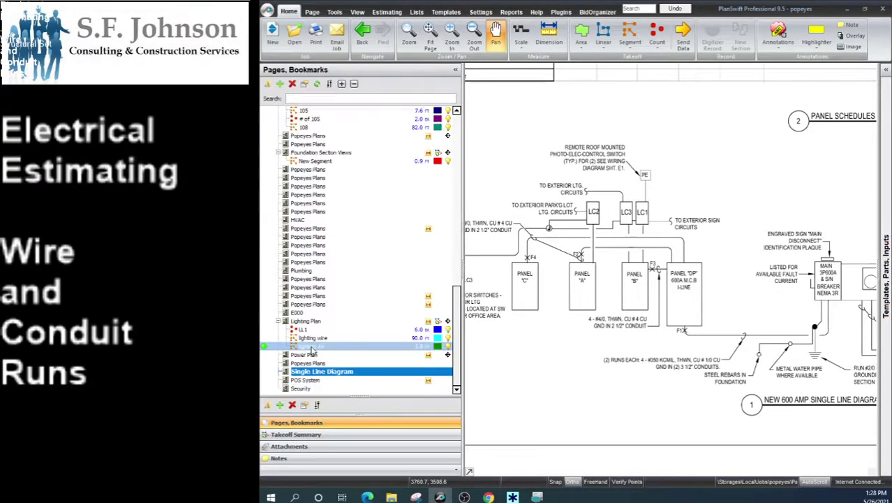
Step: Switch to the Power Plan and zoom to the 4'-1 9/16" conduit run by panel DP
mouse_move(312, 349)
mouse_down()
mouse_move(307, 363)
mouse_move(296, 356)
mouse_up()
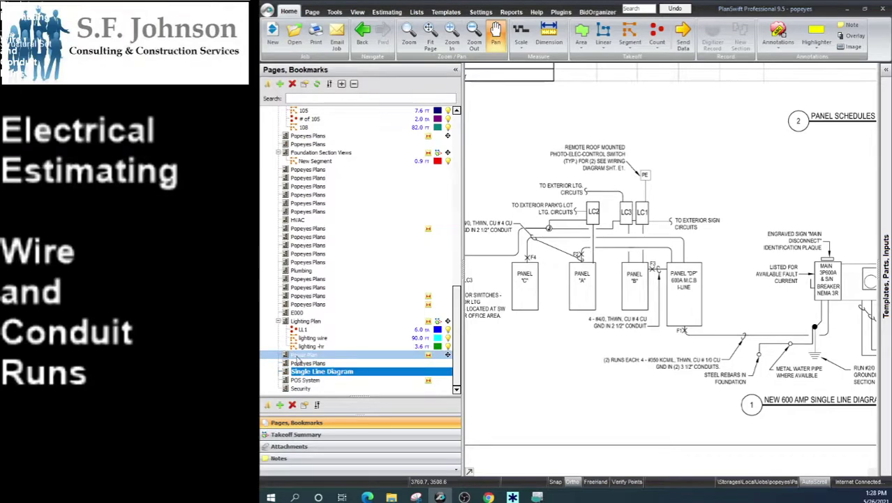
click(297, 356)
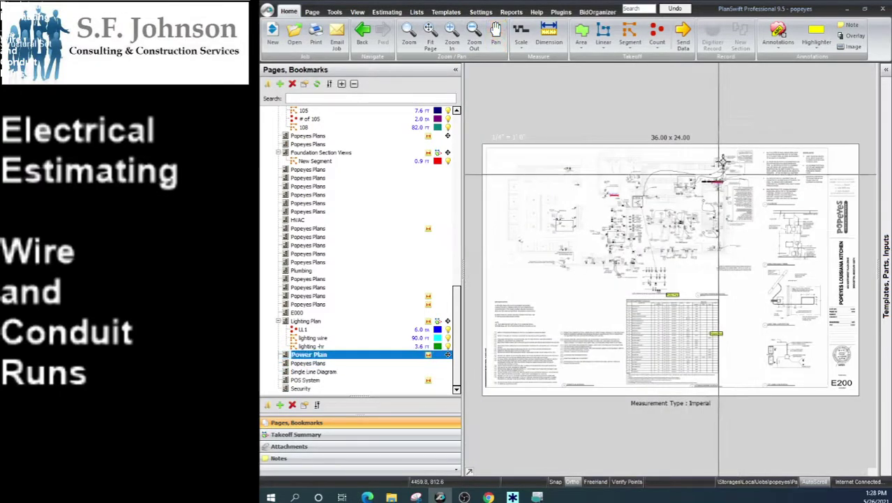
scroll(719, 173, up, 4)
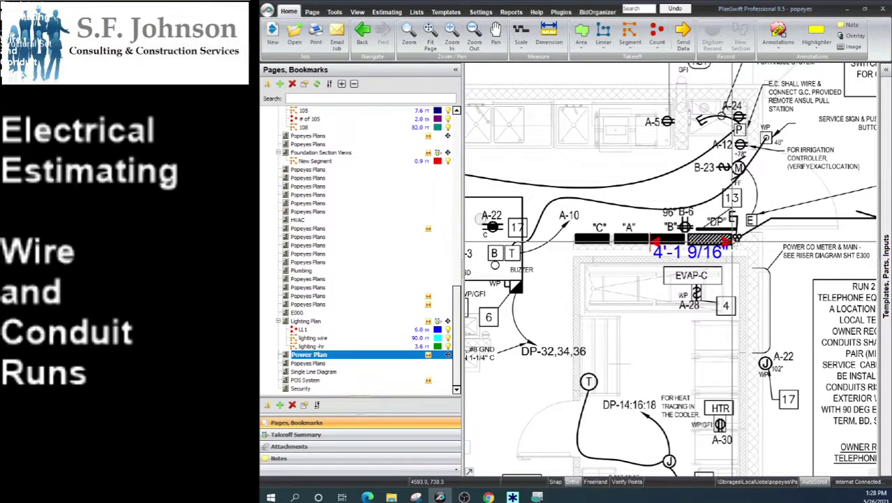
scroll(726, 245, down, 3)
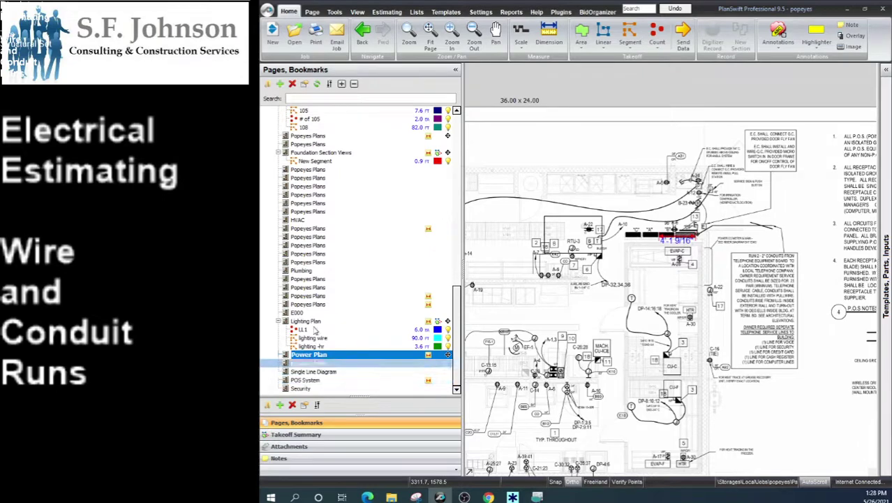
click(323, 370)
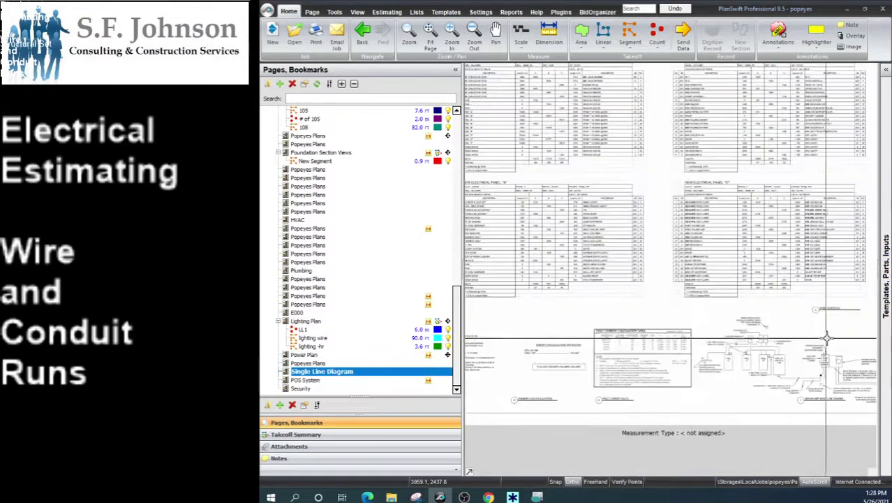
scroll(826, 338, up, 5)
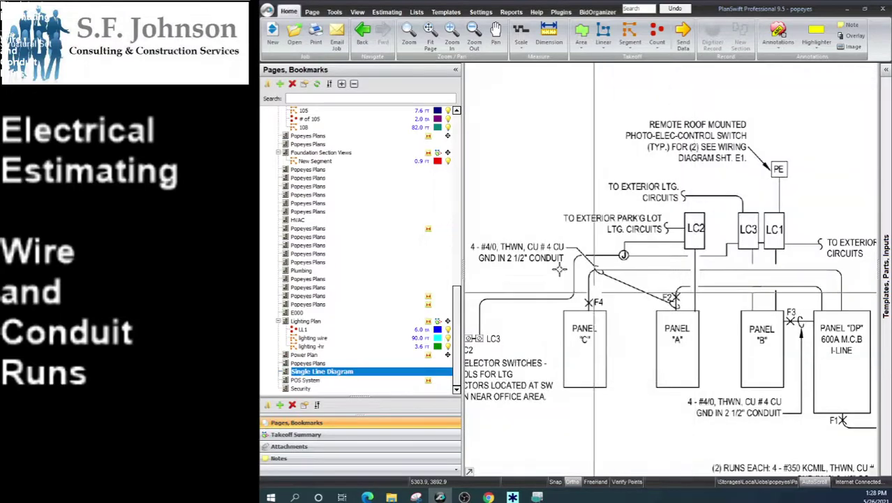
scroll(727, 340, down, 2)
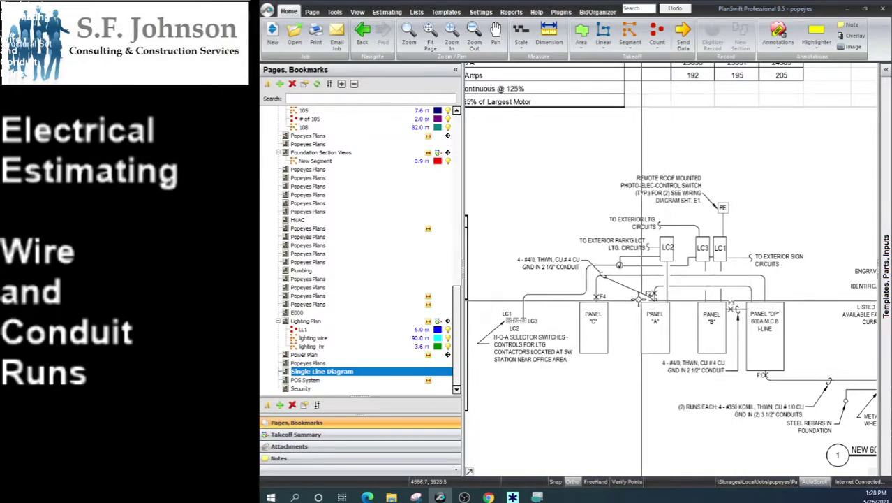
scroll(641, 300, down, 1)
scroll(640, 301, down, 1)
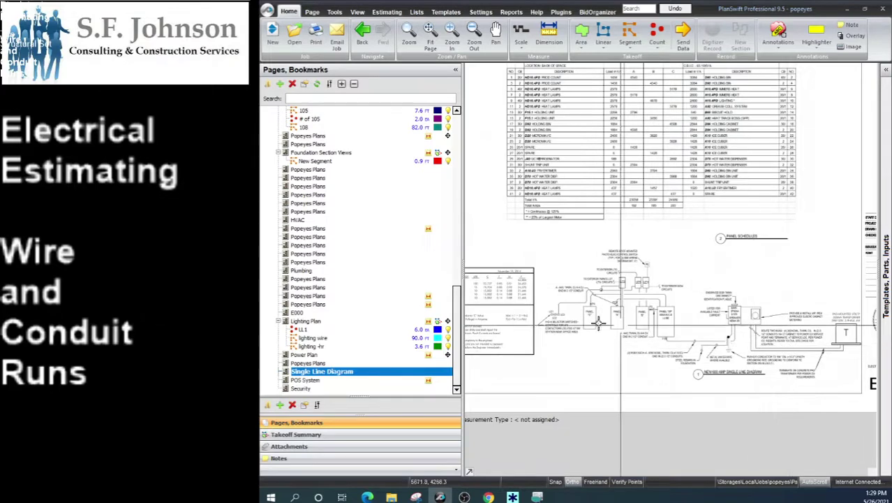
scroll(489, 98, up, 2)
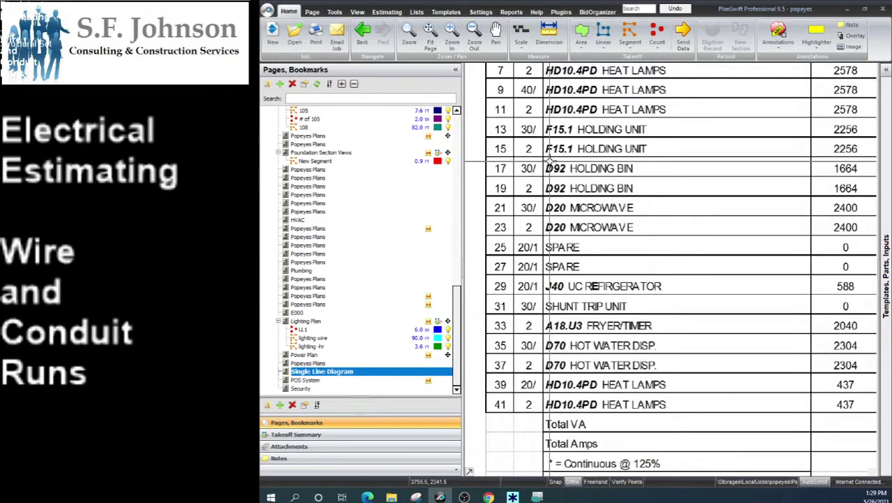
scroll(572, 160, down, 3)
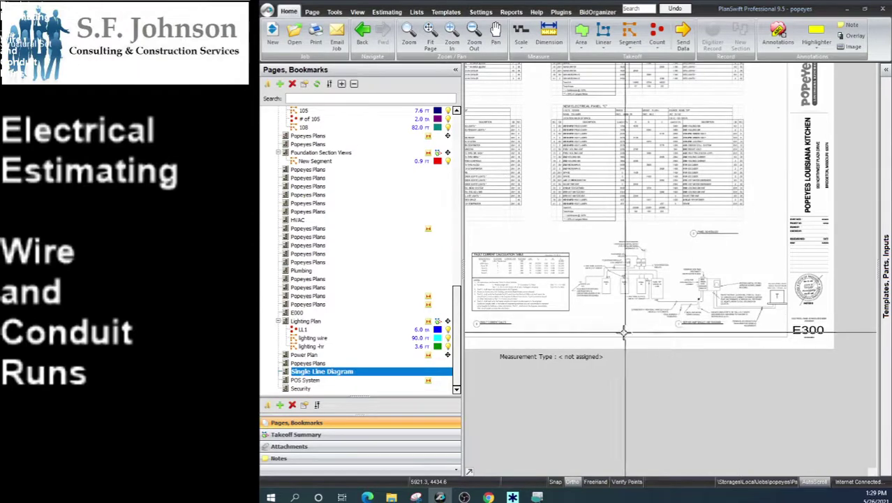
Step: Open the Lighting Plan and zoom around its cyan lighting wire runs between fixtures
click(314, 321)
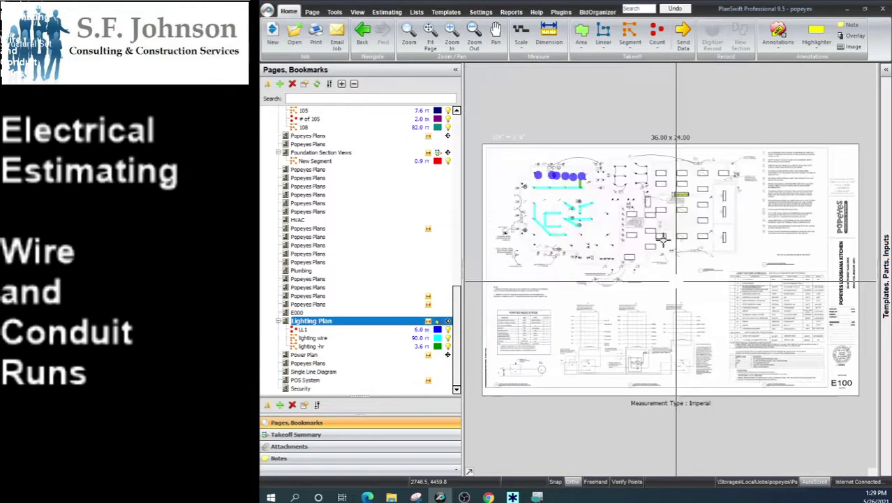
scroll(537, 279, up, 4)
scroll(537, 279, up, 2)
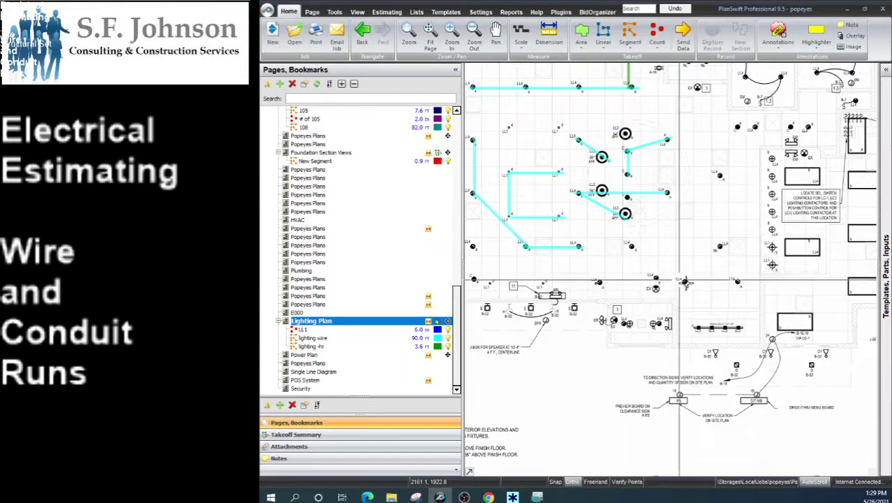
scroll(736, 281, up, 3)
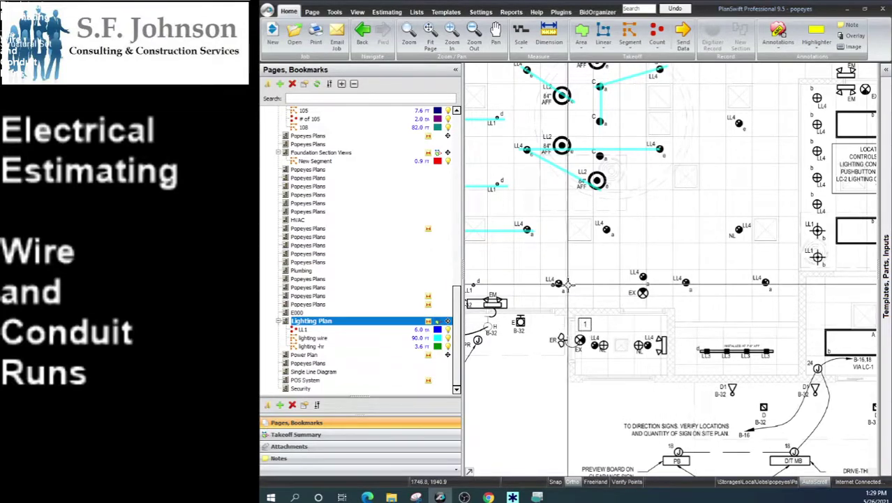
scroll(676, 294, up, 2)
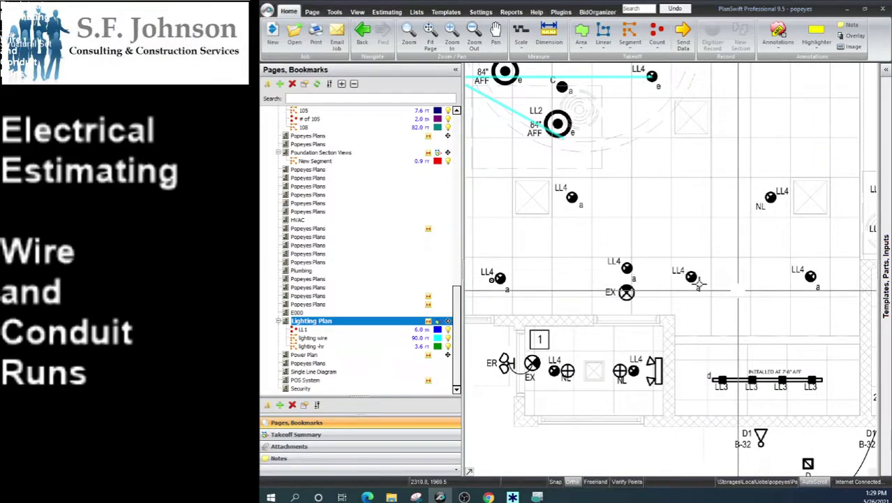
scroll(679, 282, down, 2)
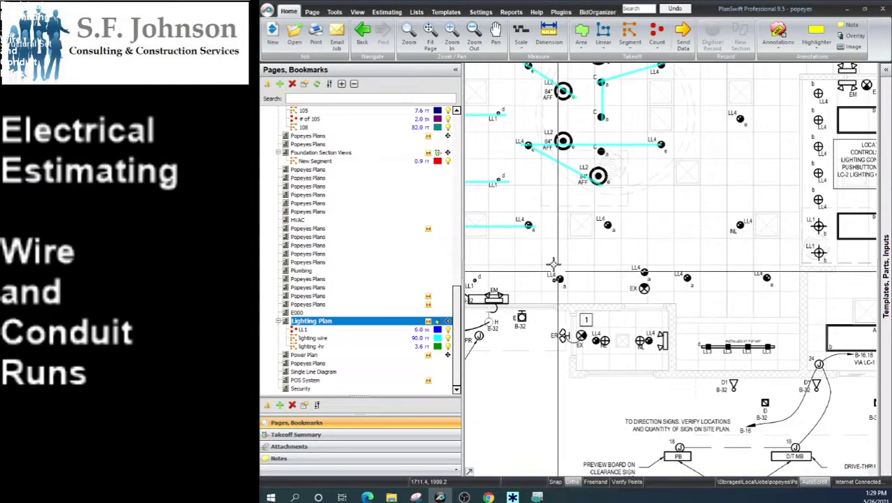
scroll(716, 286, down, 2)
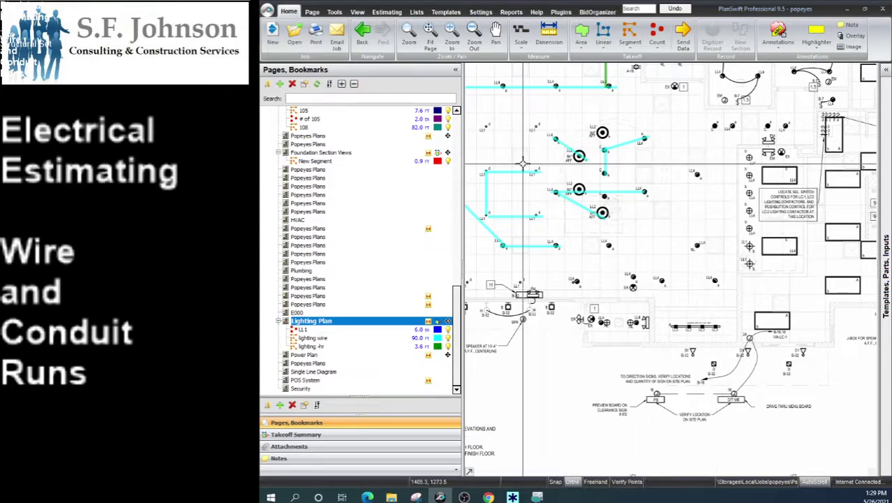
scroll(534, 172, down, 2)
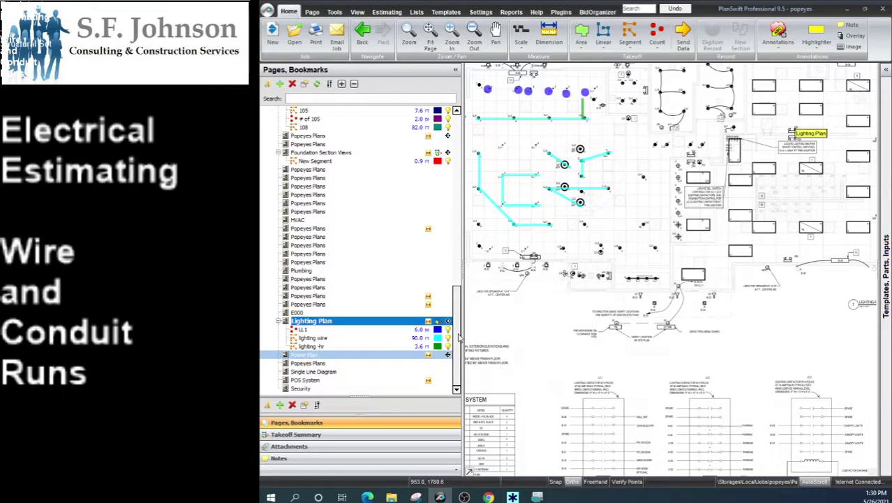
Step: Open the E200 Power Plan and zoom through its receptacle and equipment circuits, ending at the full sheet
click(309, 354)
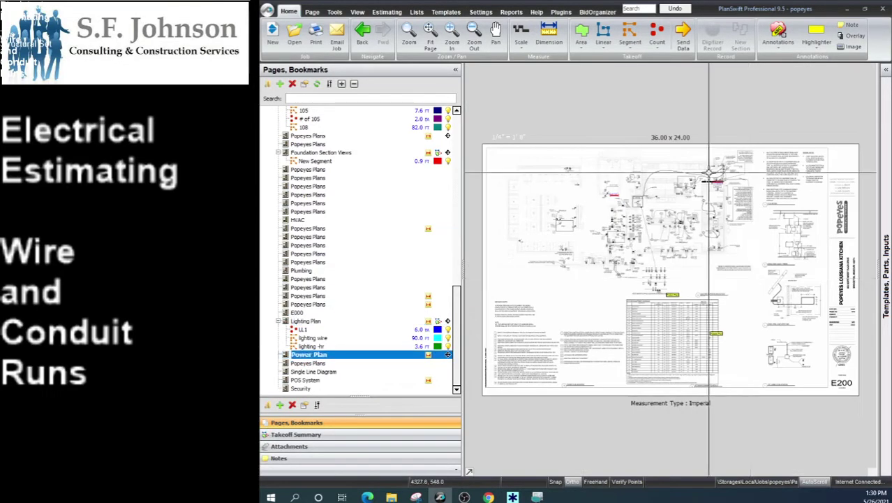
scroll(733, 164, up, 2)
scroll(733, 164, up, 3)
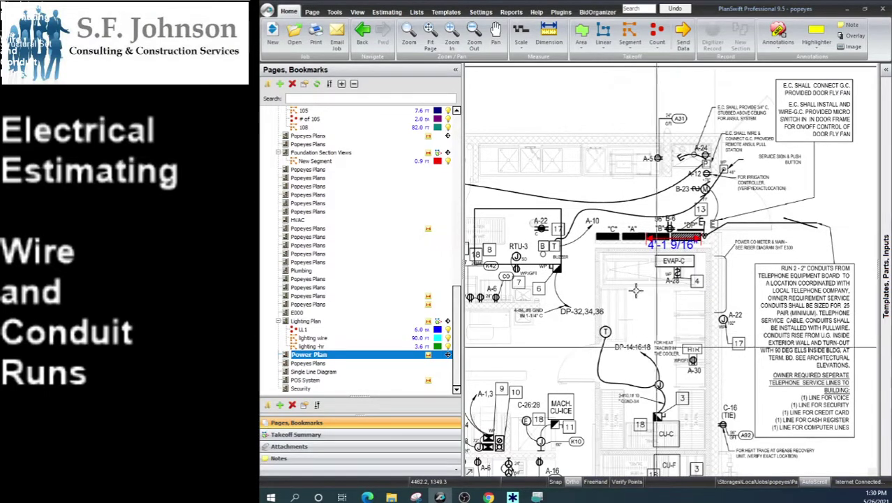
scroll(676, 216, down, 2)
scroll(650, 305, up, 3)
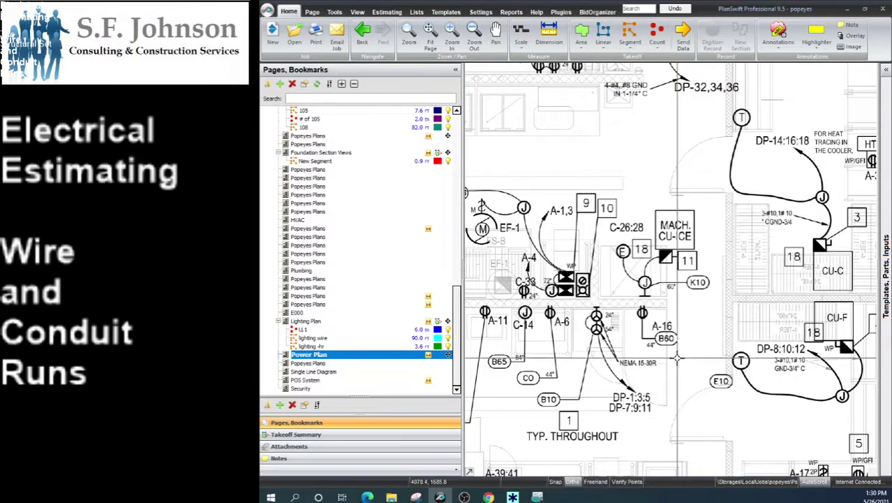
scroll(700, 222, down, 2)
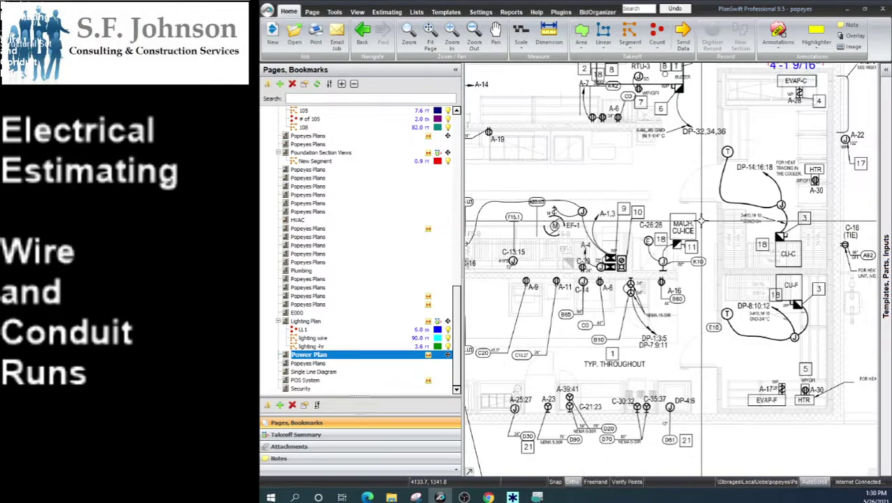
scroll(601, 365, up, 3)
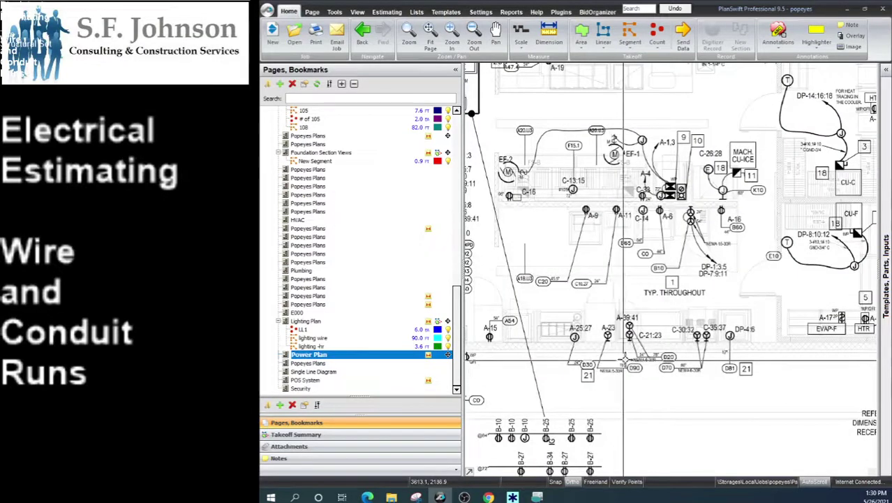
scroll(632, 359, down, 2)
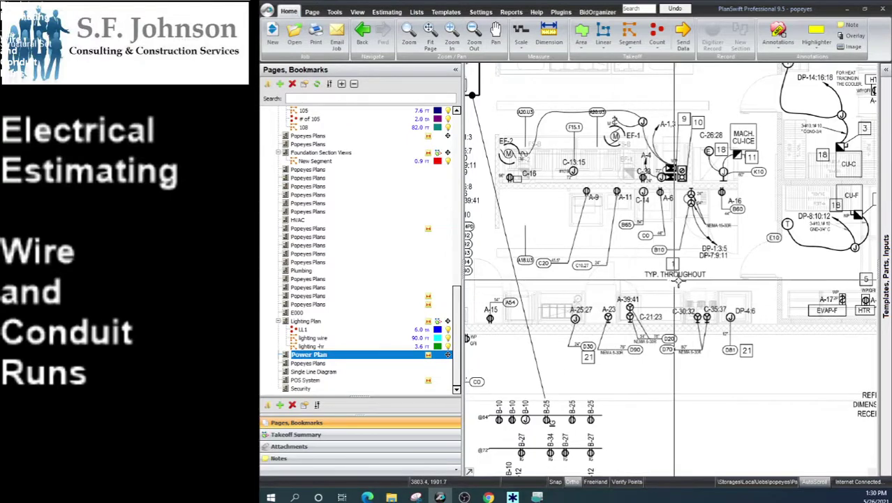
scroll(671, 275, down, 2)
scroll(584, 389, up, 3)
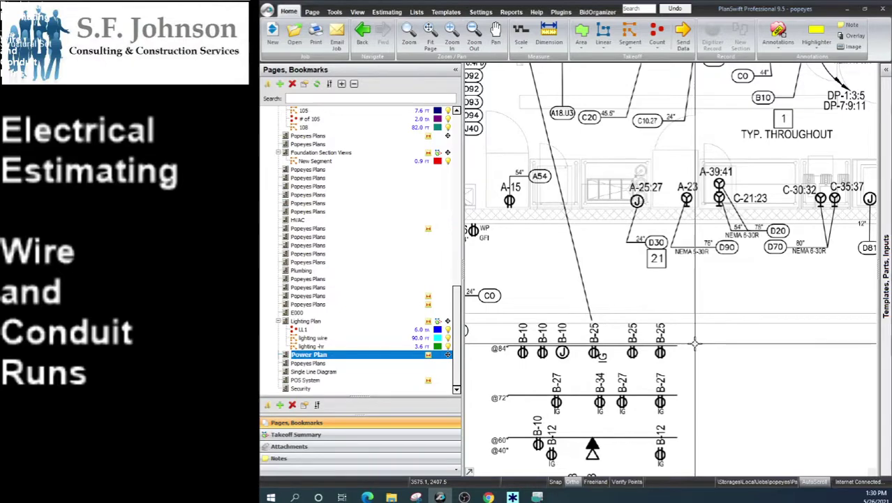
scroll(649, 265, down, 2)
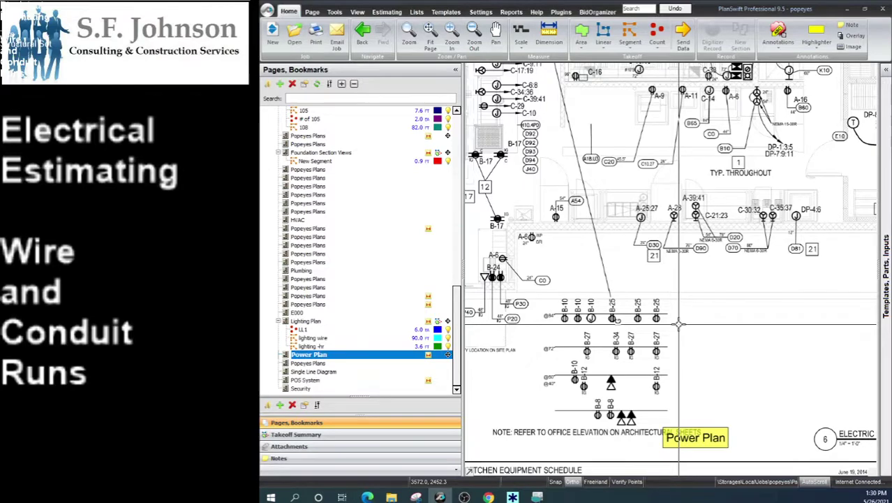
scroll(678, 324, down, 5)
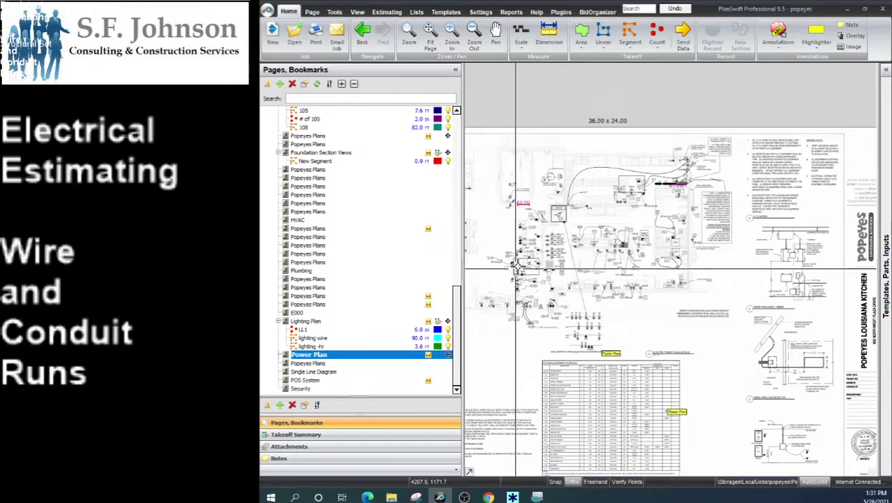
Step: Zoom into the kitchen area of the E200 Power Plan
scroll(708, 307, up, 3)
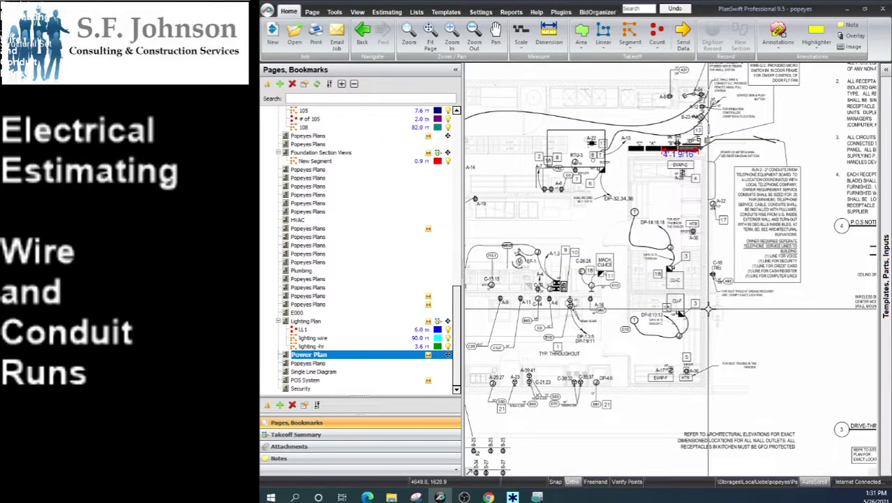
scroll(586, 211, up, 2)
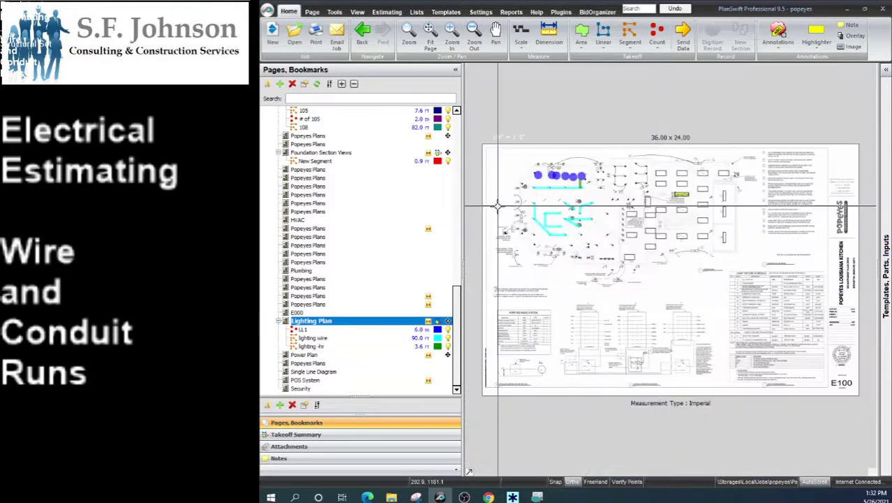
scroll(523, 223, up, 3)
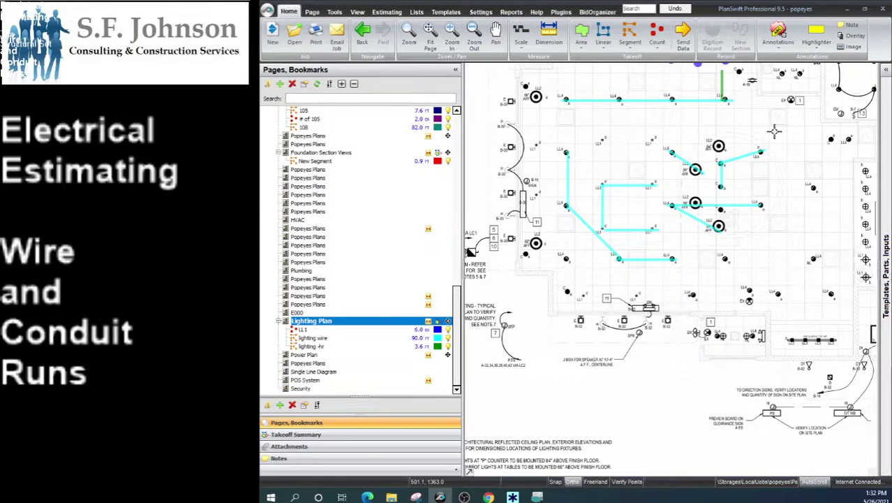
scroll(633, 185, down, 2)
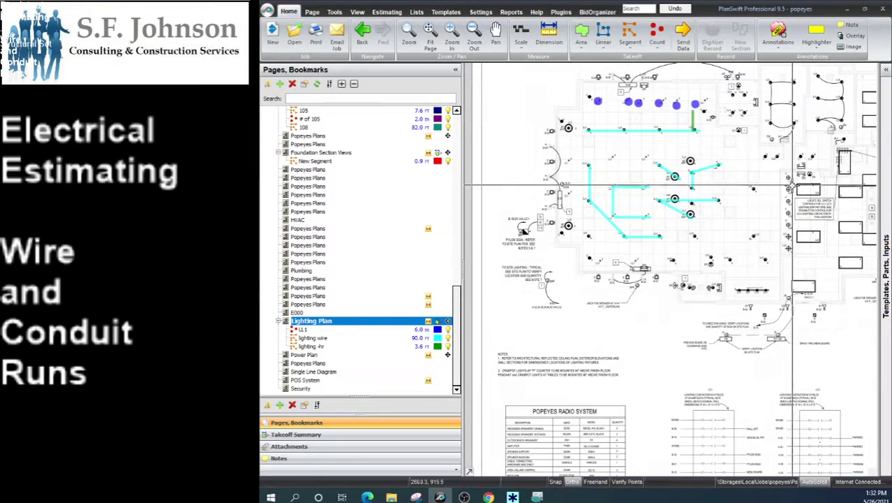
scroll(792, 210, up, 2)
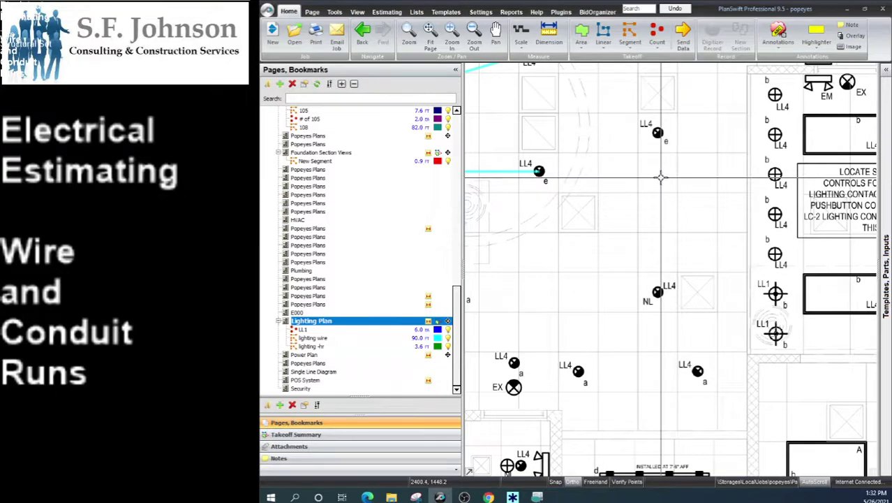
scroll(659, 176, down, 3)
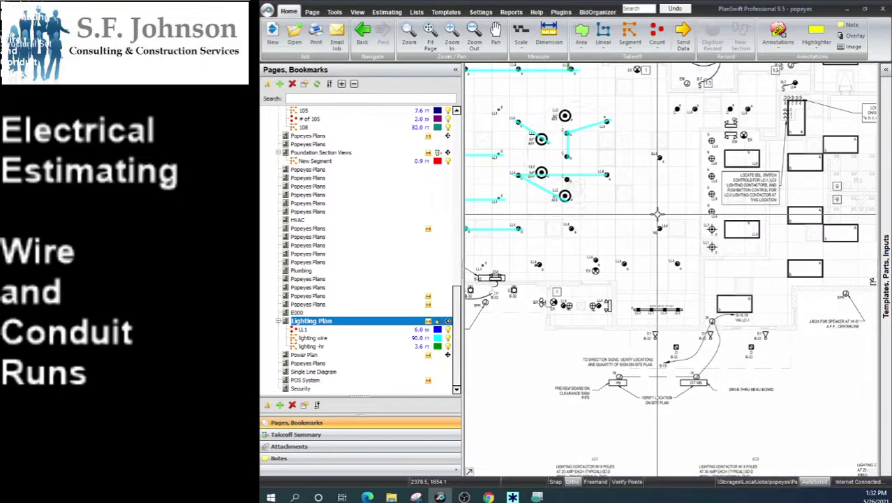